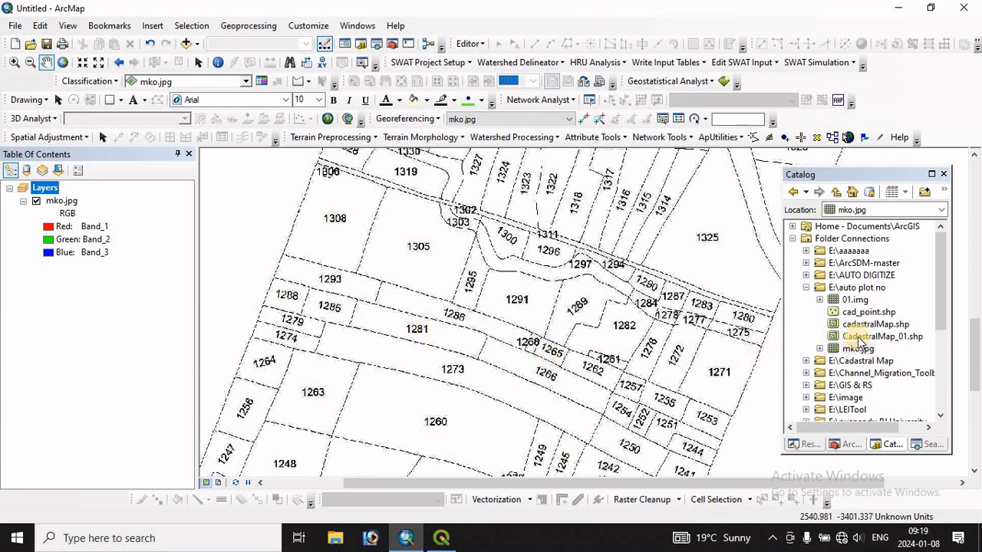
# Add CadastralMap_01.shp from E:\auto plot no to the map and give its polygons the Hollow symbol
pyautogui.moveTo(859, 341); pyautogui.dragTo(413, 378)
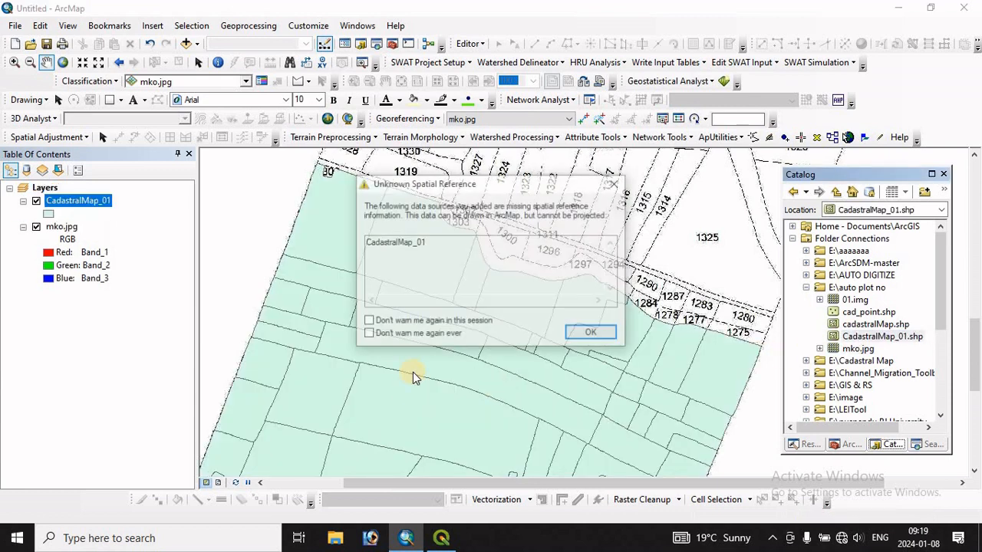
pyautogui.click(592, 336)
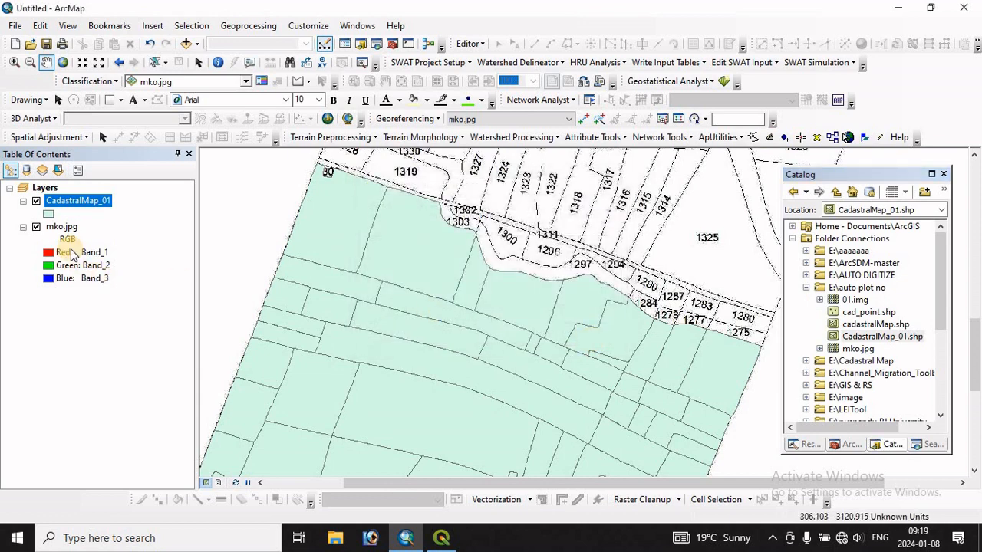
pyautogui.click(48, 214)
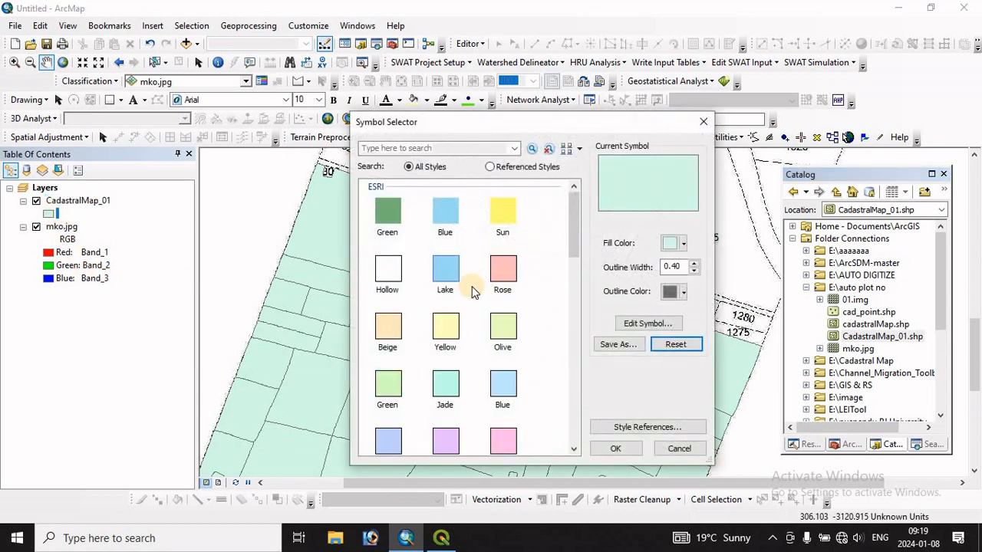
pyautogui.click(388, 270)
pyautogui.click(616, 449)
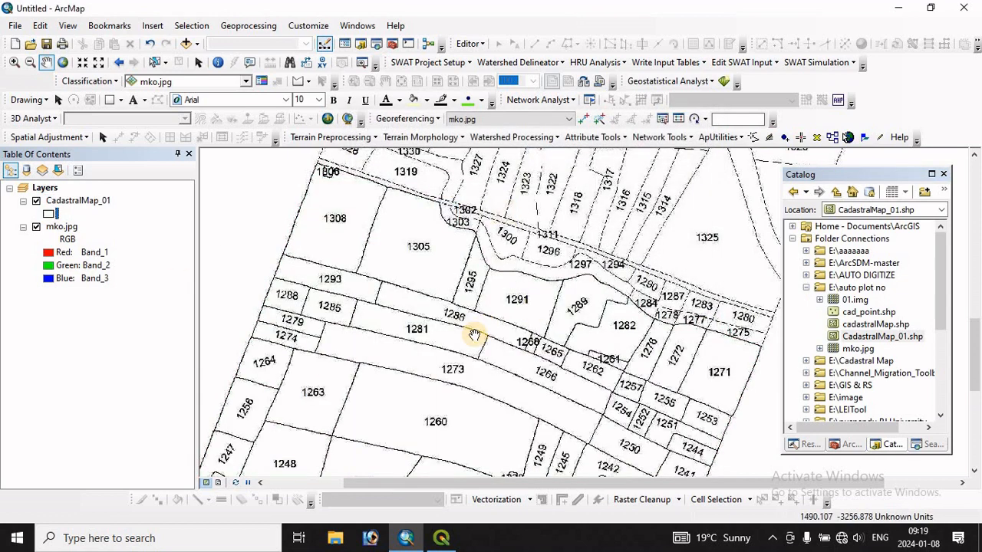
# Set the outline color of the CadastralMap_01 polygons to red
pyautogui.click(49, 214)
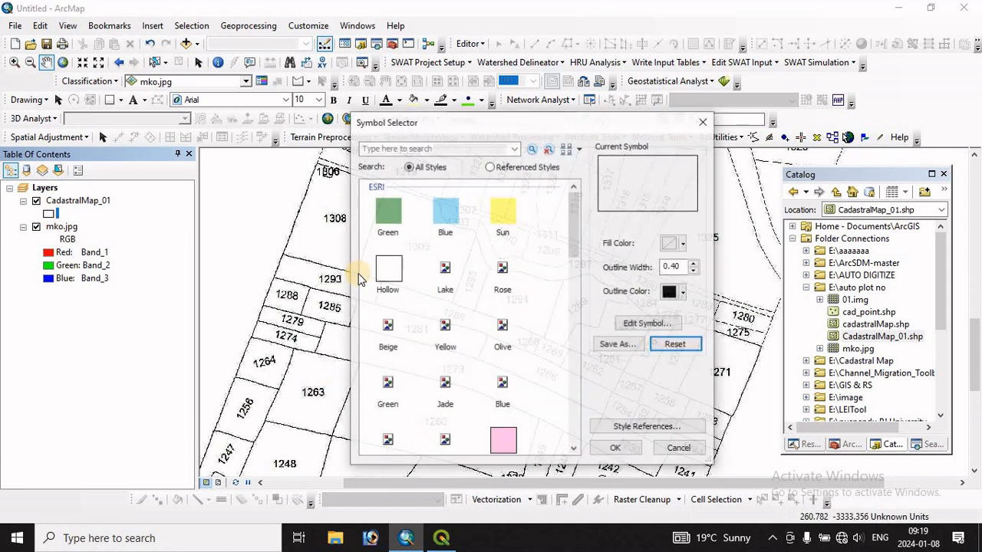
pyautogui.click(672, 294)
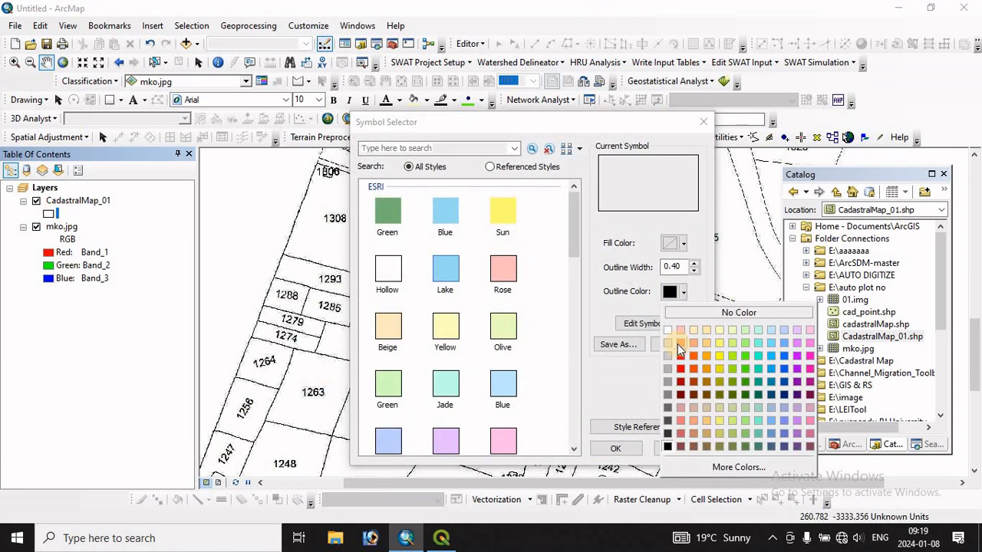
pyautogui.click(681, 357)
pyautogui.click(615, 448)
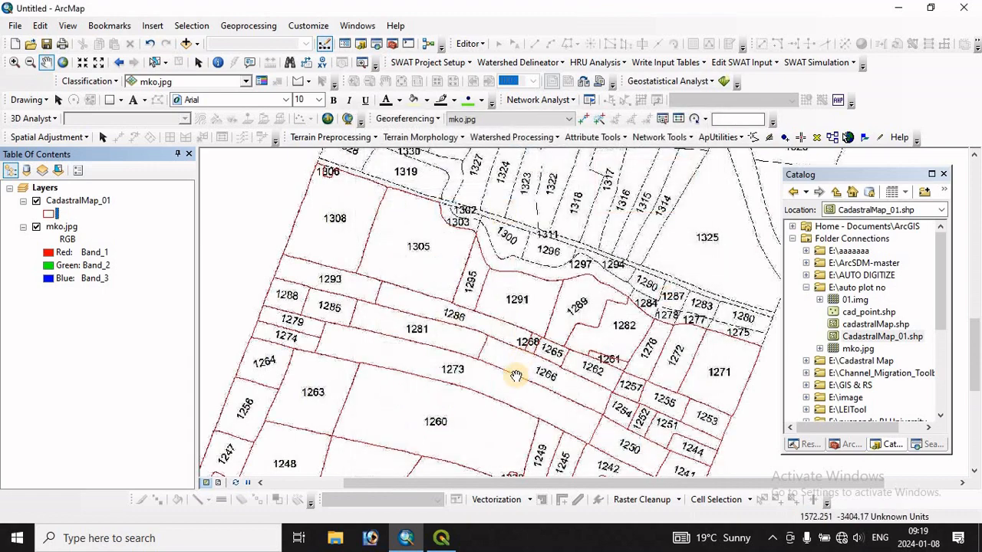
# Review the fields and records in the attribute table of the CadastralMap_01 layer, and close the table
pyautogui.moveTo(479, 396); pyautogui.dragTo(510, 330)
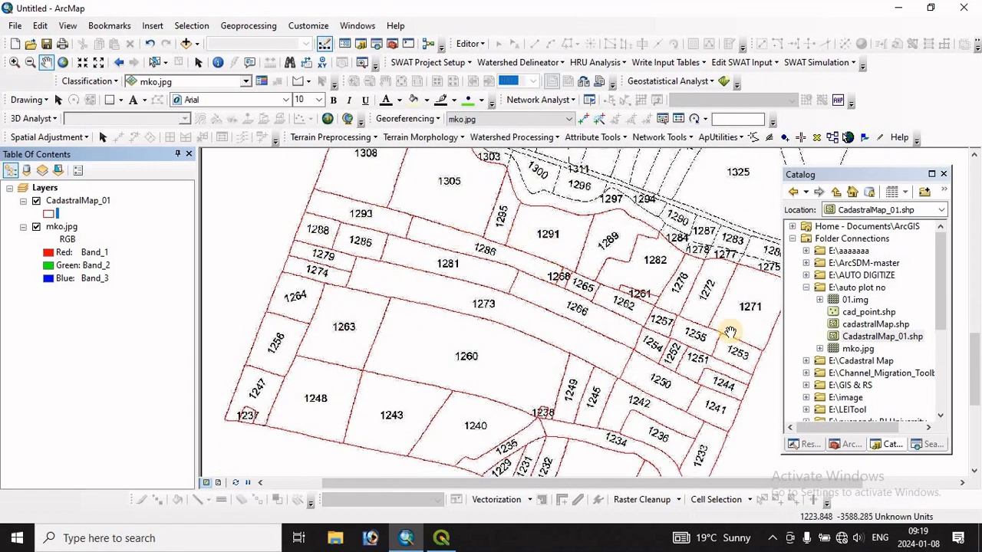
pyautogui.click(79, 202)
pyautogui.rightClick(81, 204)
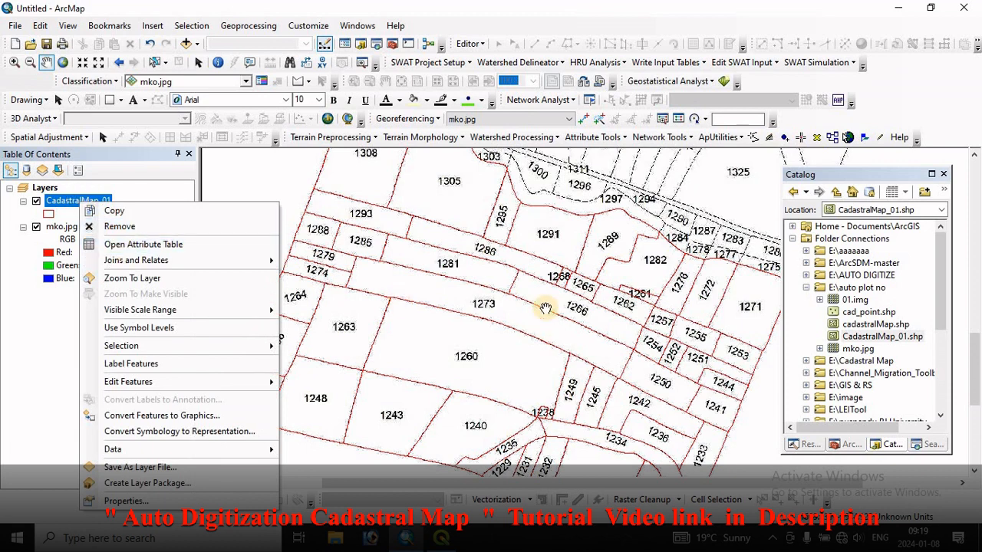
pyautogui.click(143, 244)
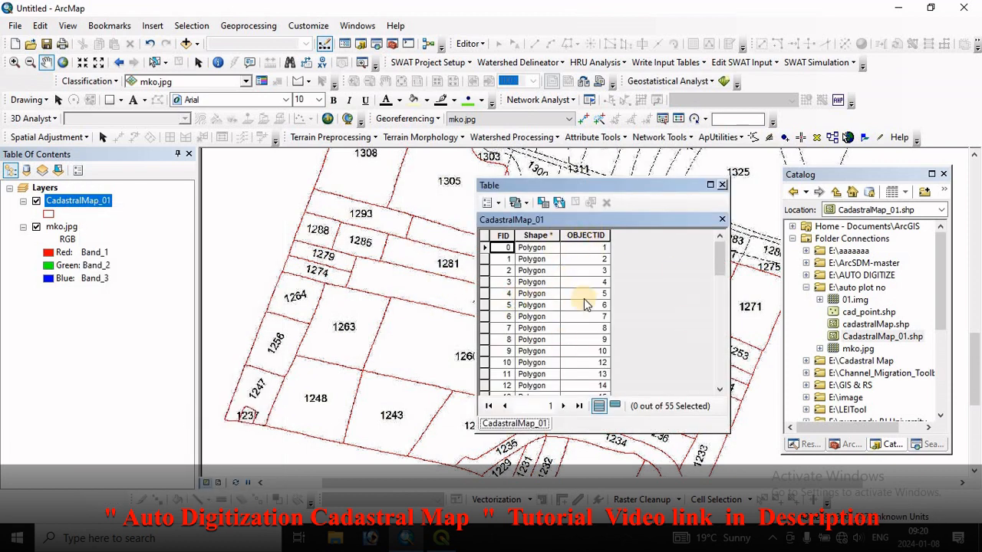
pyautogui.scroll(-8, 571, 315)
pyautogui.scroll(8, 553, 310)
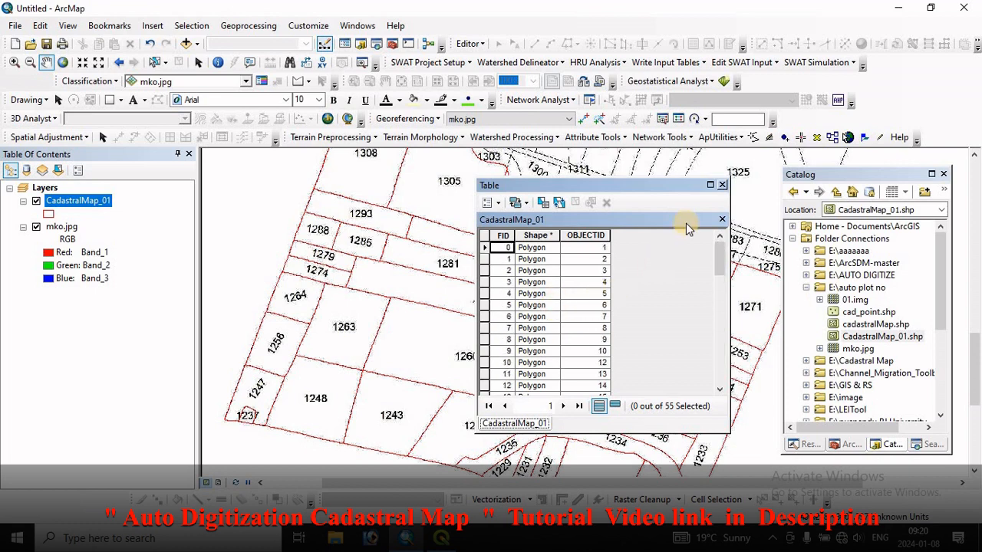
pyautogui.click(722, 185)
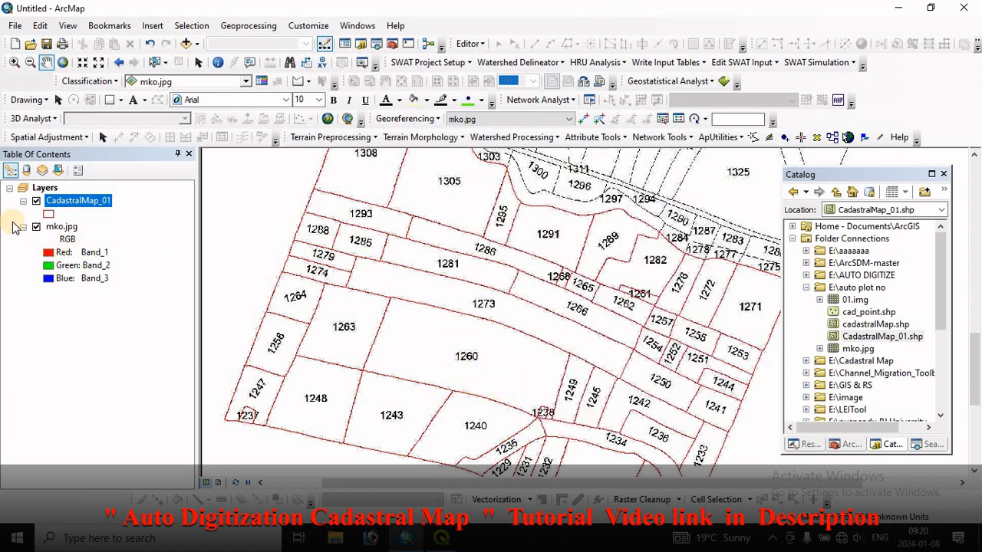
# Compare the CadastralMap_01 boundaries with the scanned mko.jpg map by turning the layer off and on again
pyautogui.click(36, 201)
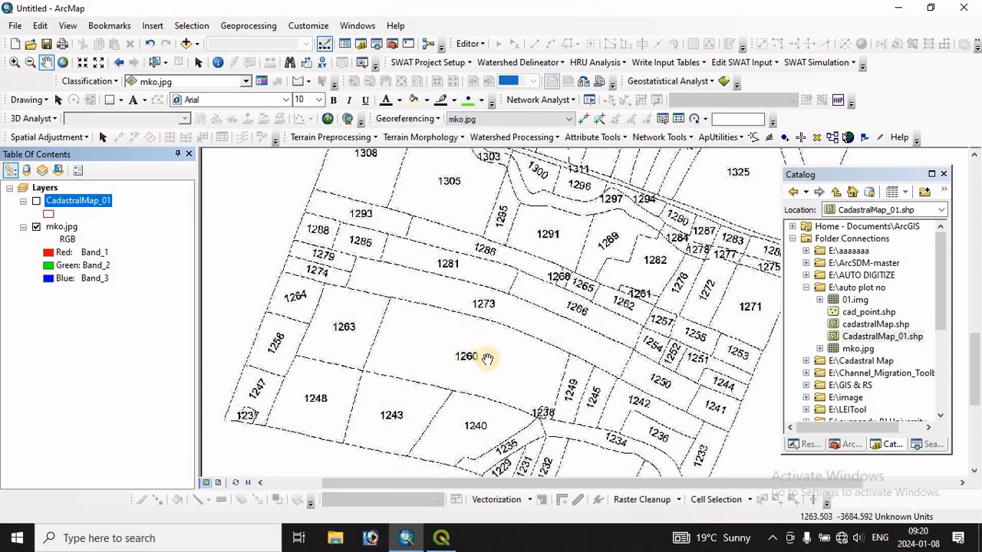
pyautogui.click(36, 201)
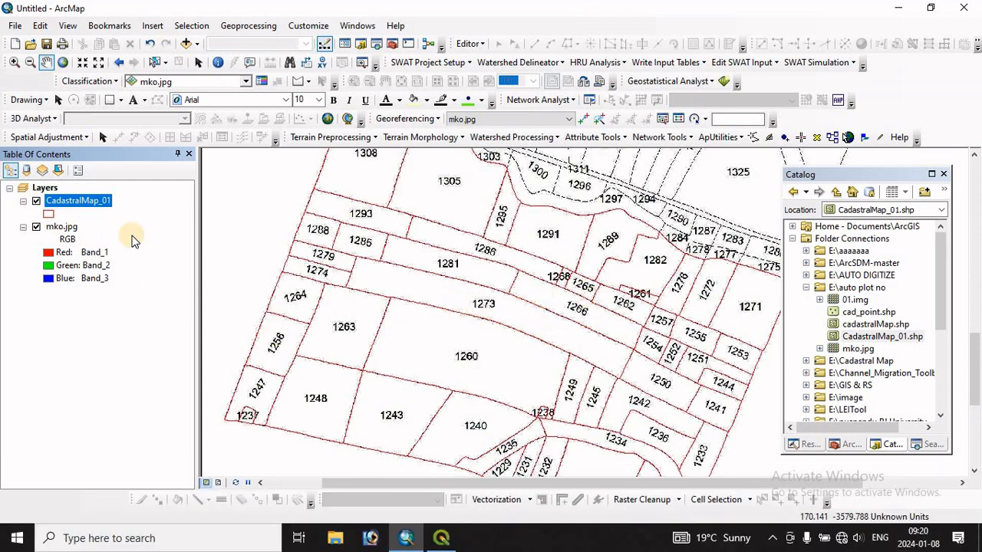
pyautogui.moveTo(543, 339); pyautogui.dragTo(439, 271)
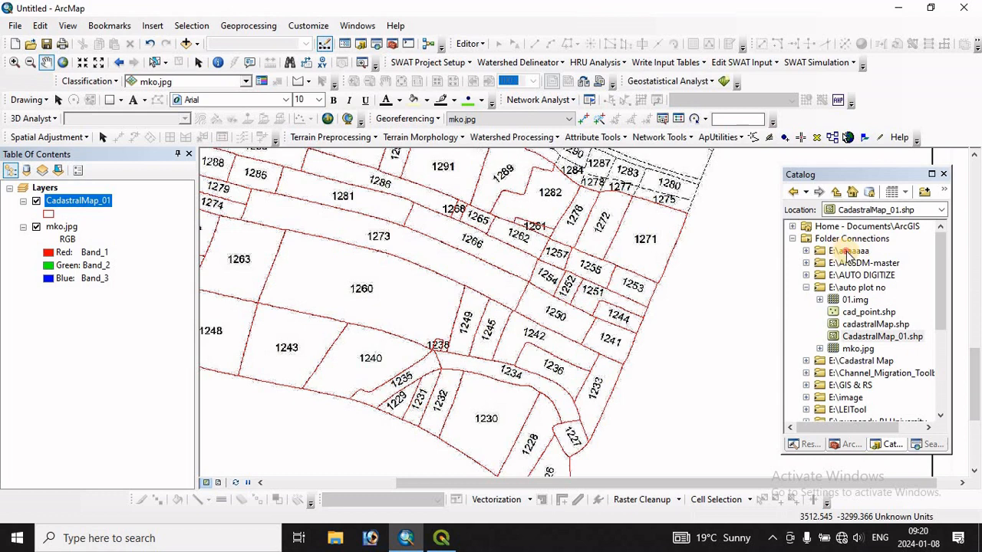
# Create a point shapefile named cad_point in the E:\aaaaaaa folder, accepting the unknown coordinate system
pyautogui.click(847, 253)
pyautogui.rightClick(847, 253)
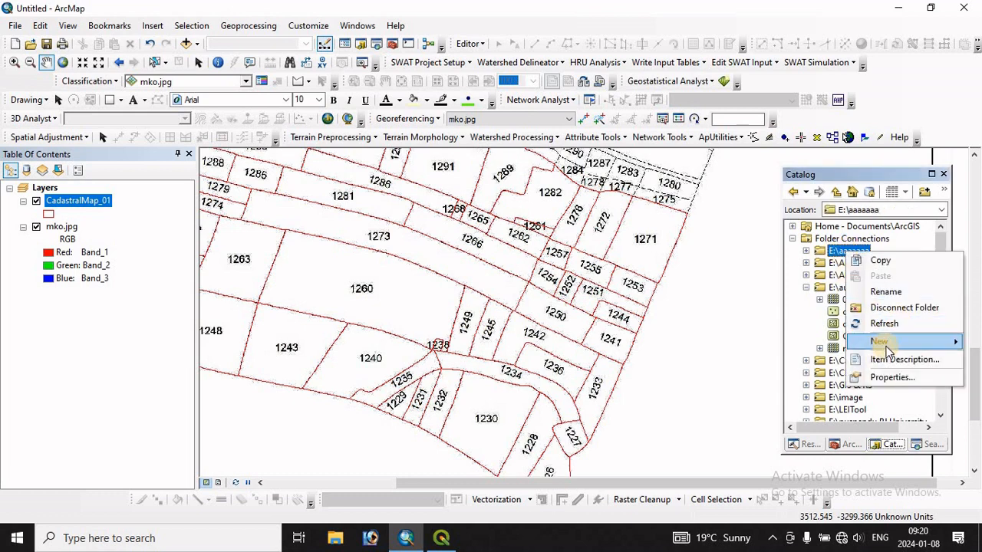
pyautogui.moveTo(886, 349)
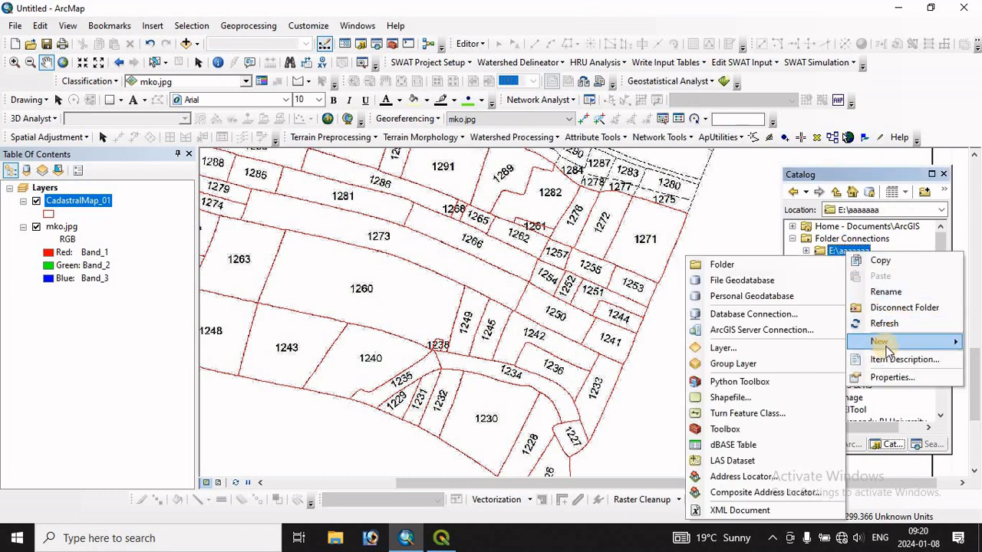
pyautogui.click(729, 398)
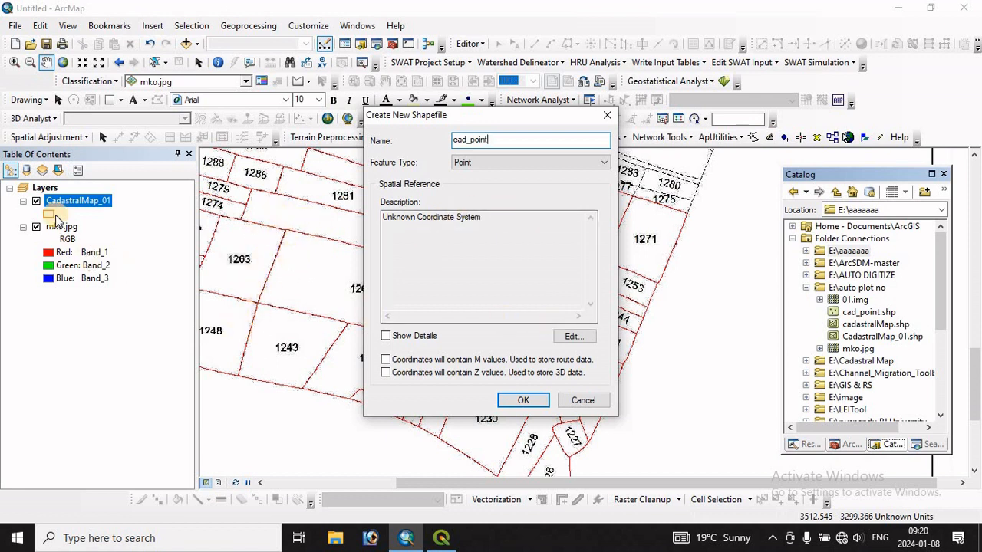
pyautogui.click(522, 401)
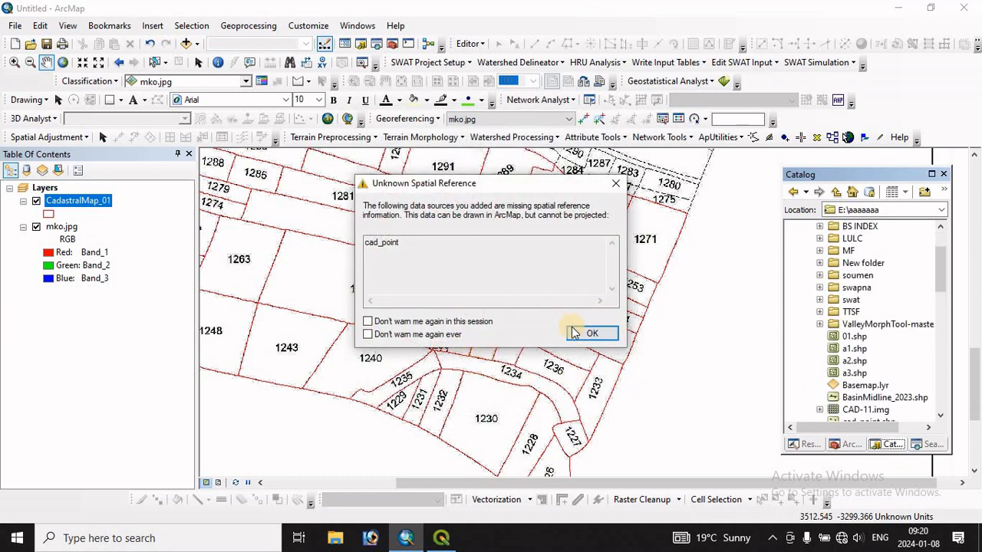
pyautogui.click(590, 333)
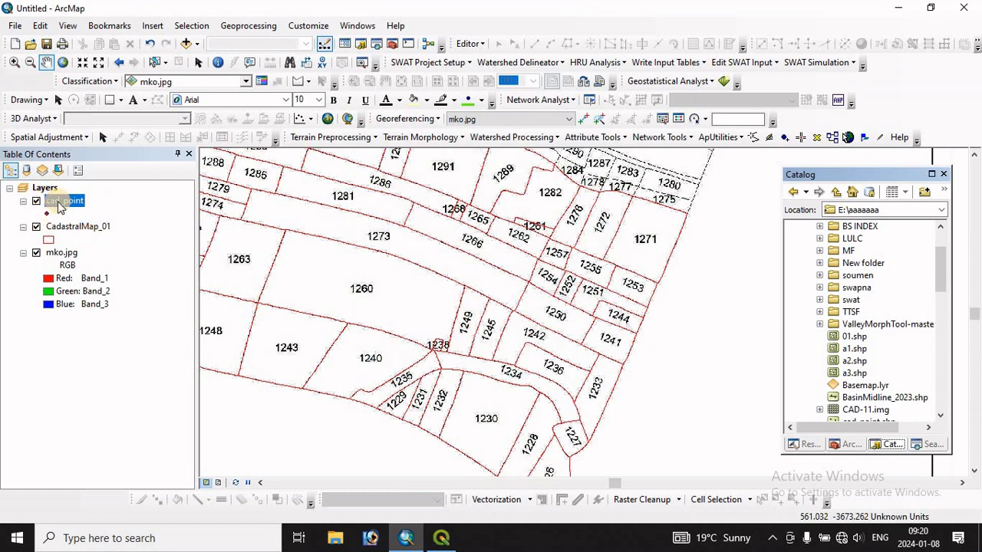
# Start an edit session on the cad_point layer and select the cad_point template for creating point features
pyautogui.click(464, 43)
pyautogui.click(507, 60)
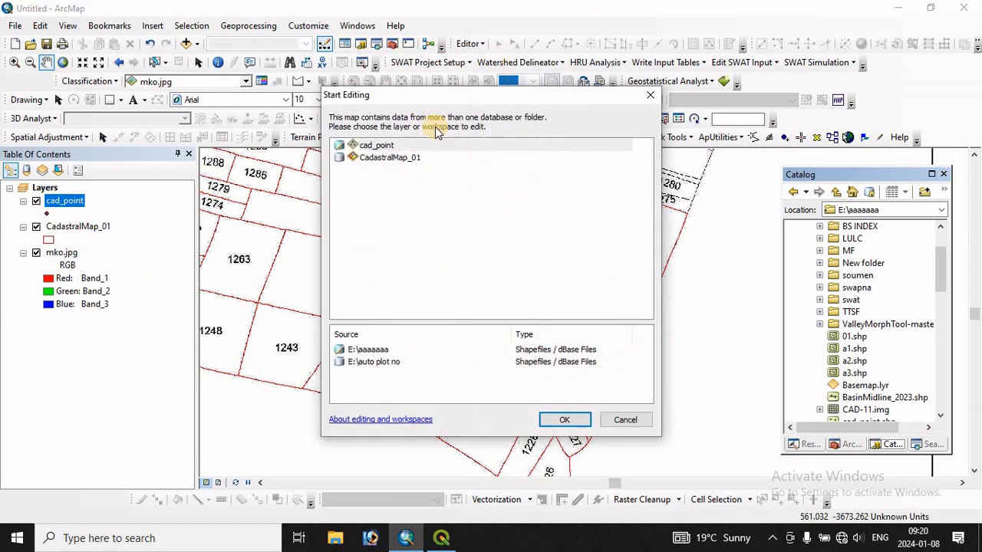
pyautogui.click(373, 148)
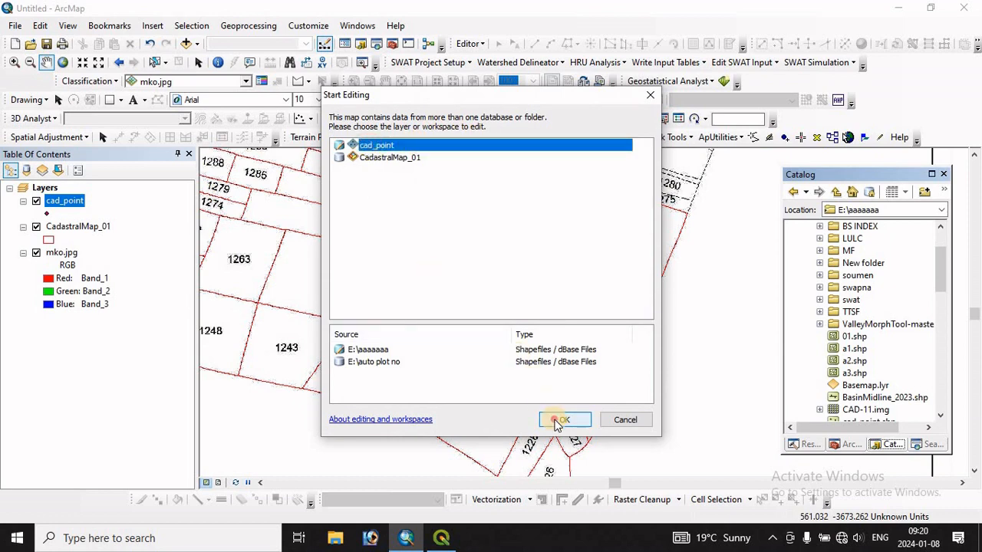
pyautogui.click(561, 418)
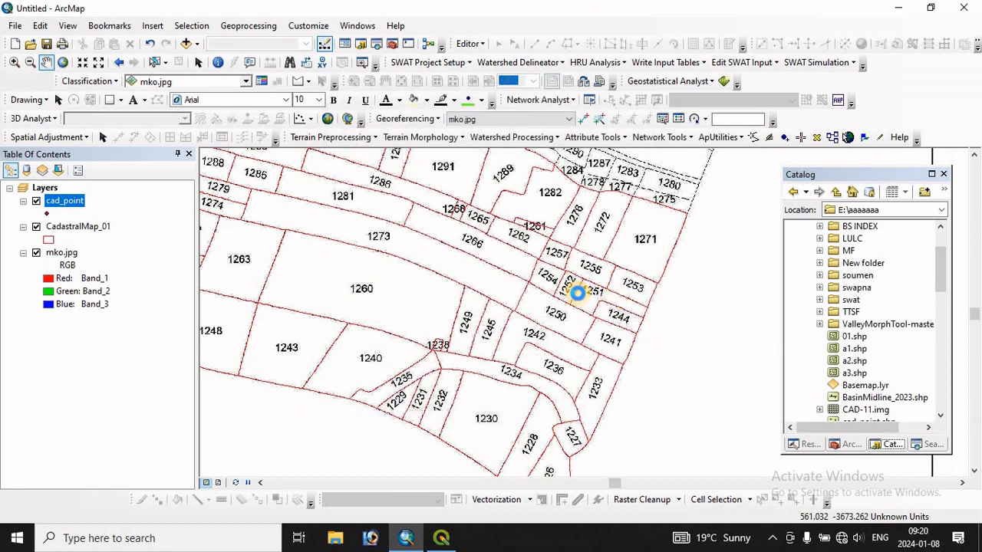
pyautogui.click(731, 45)
pyautogui.click(756, 184)
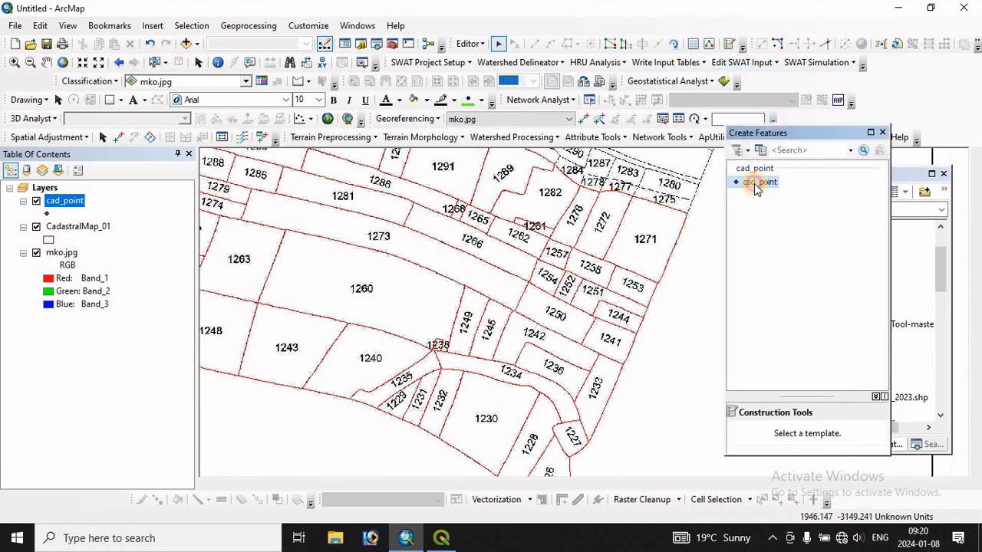
# Examine the plot numbers across the cadastral map to work out their ascending order and the starting plot
pyautogui.moveTo(650, 397); pyautogui.dragTo(717, 283)
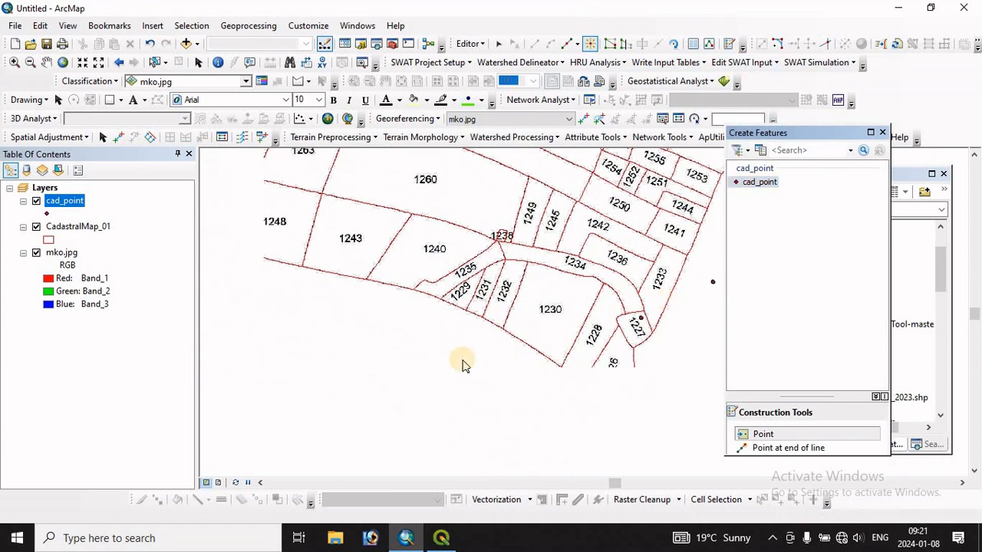
pyautogui.scroll(-3, 438, 344)
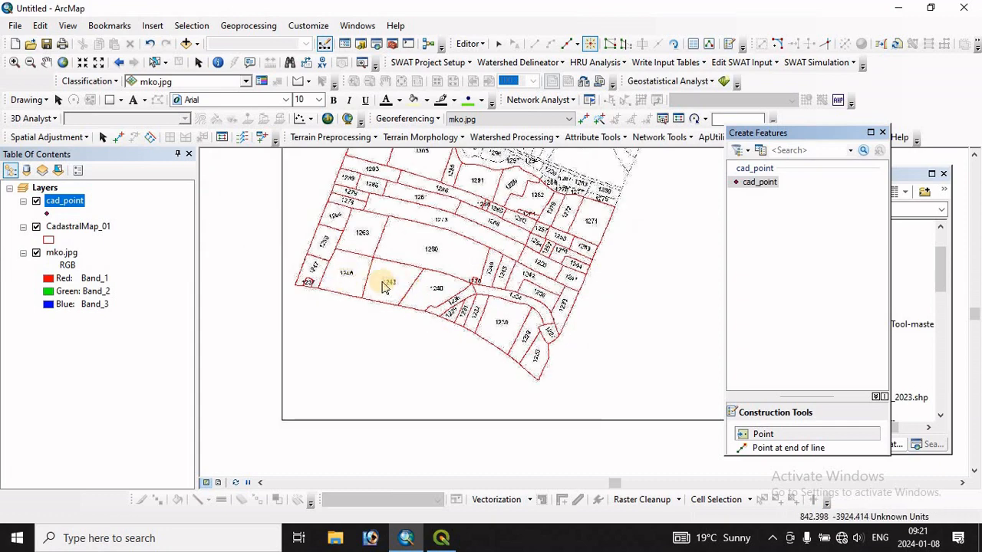
pyautogui.scroll(3, 464, 330)
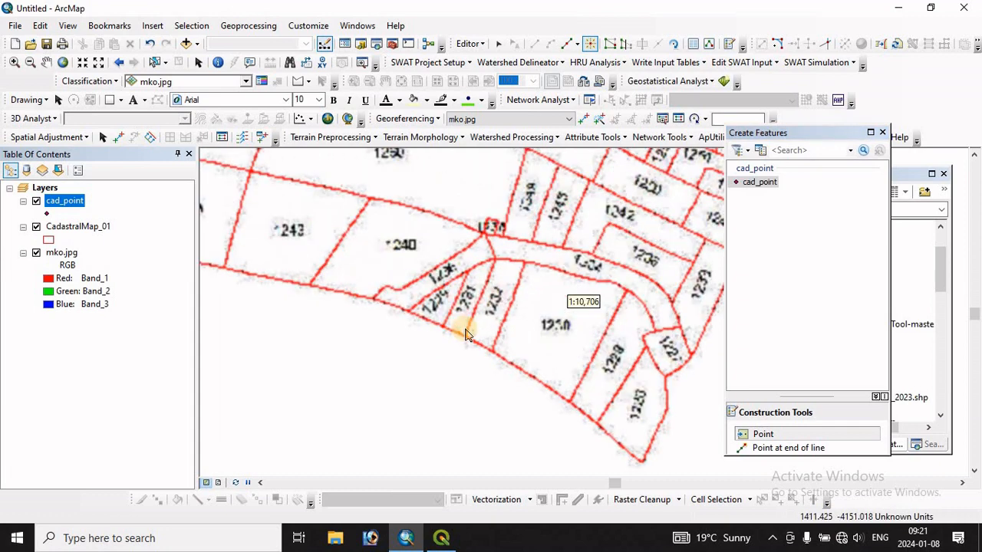
pyautogui.moveTo(348, 274); pyautogui.dragTo(484, 350)
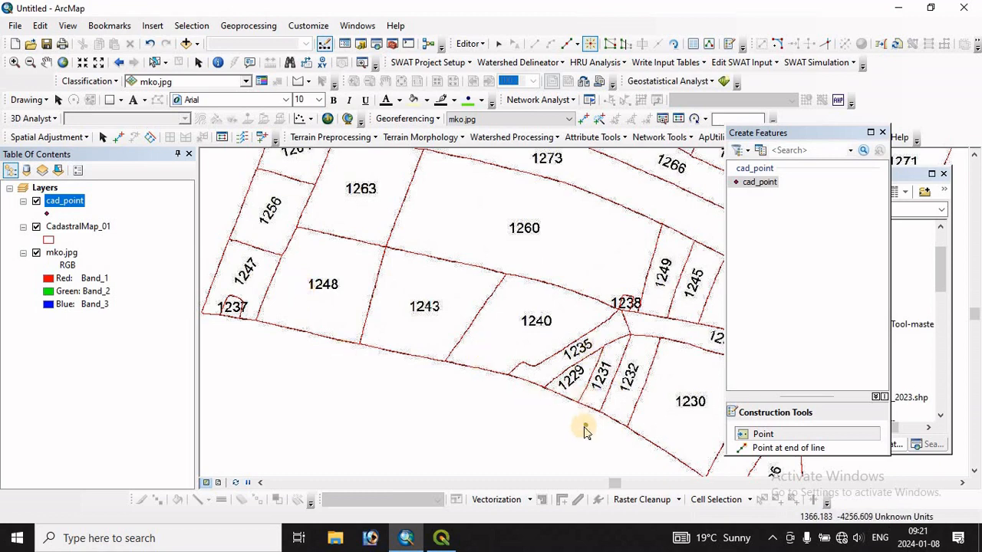
pyautogui.moveTo(581, 425); pyautogui.dragTo(463, 327)
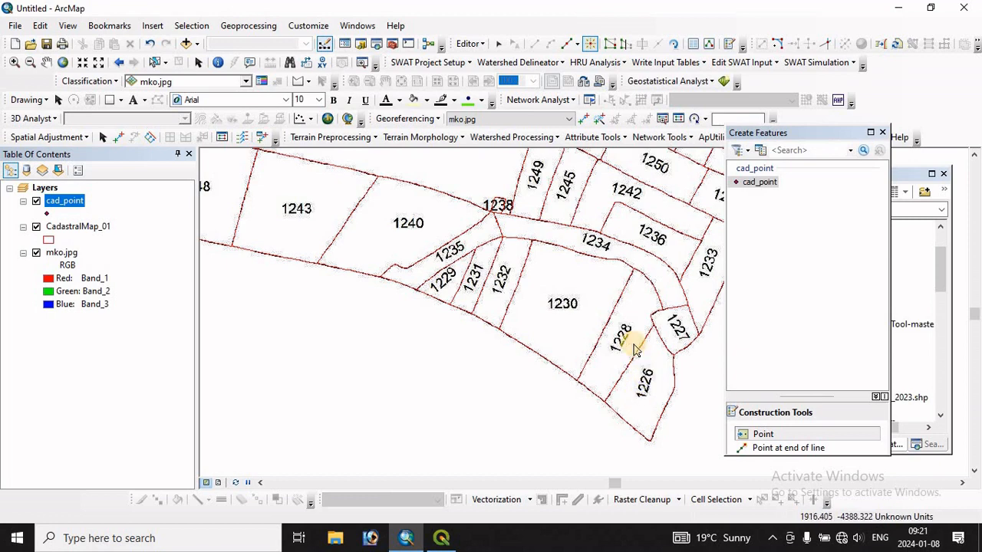
pyautogui.scroll(-3, 537, 427)
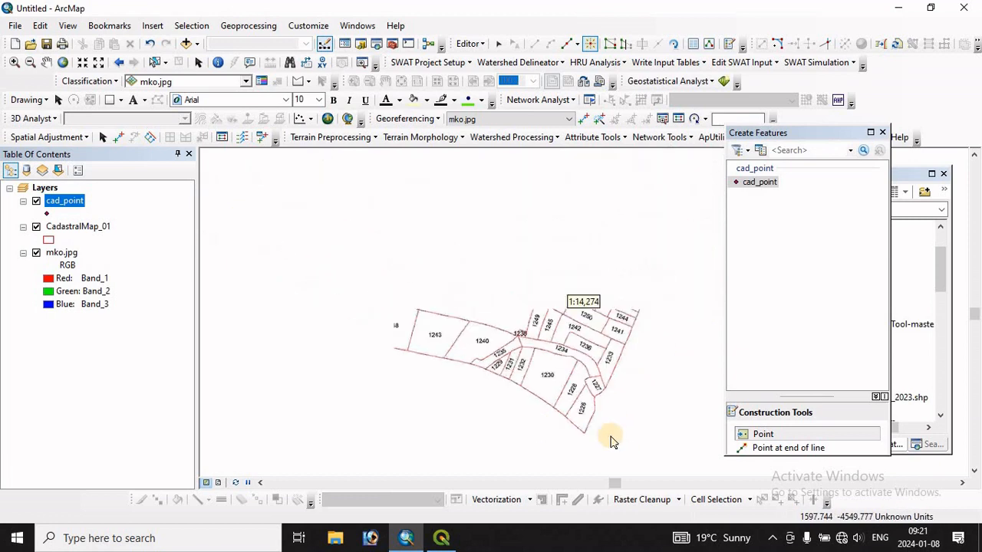
pyautogui.scroll(1, 440, 301)
pyautogui.scroll(5, 441, 296)
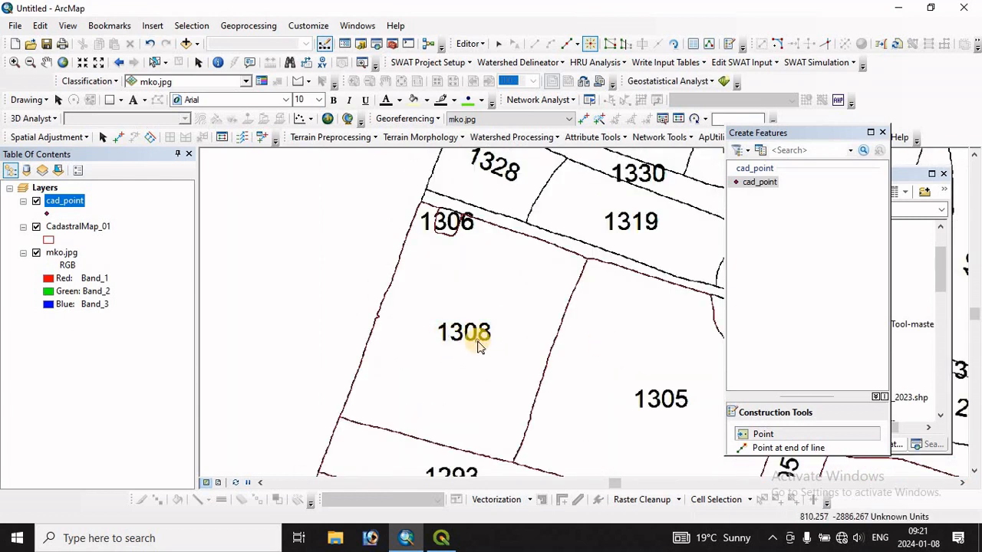
pyautogui.moveTo(541, 370); pyautogui.dragTo(437, 254)
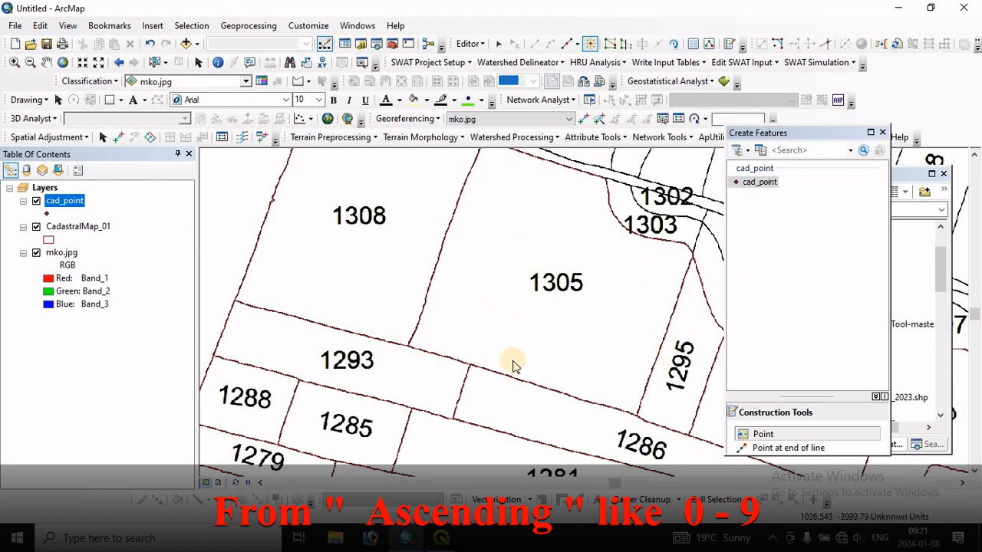
pyautogui.moveTo(521, 373); pyautogui.dragTo(490, 223)
pyautogui.scroll(1, 575, 441)
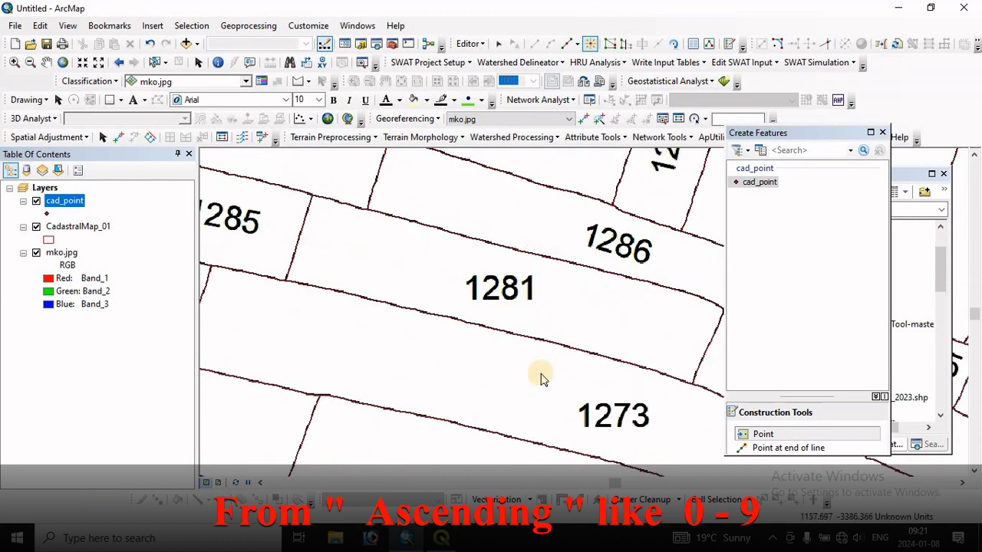
pyautogui.moveTo(539, 367); pyautogui.dragTo(499, 172)
pyautogui.scroll(-3, 592, 395)
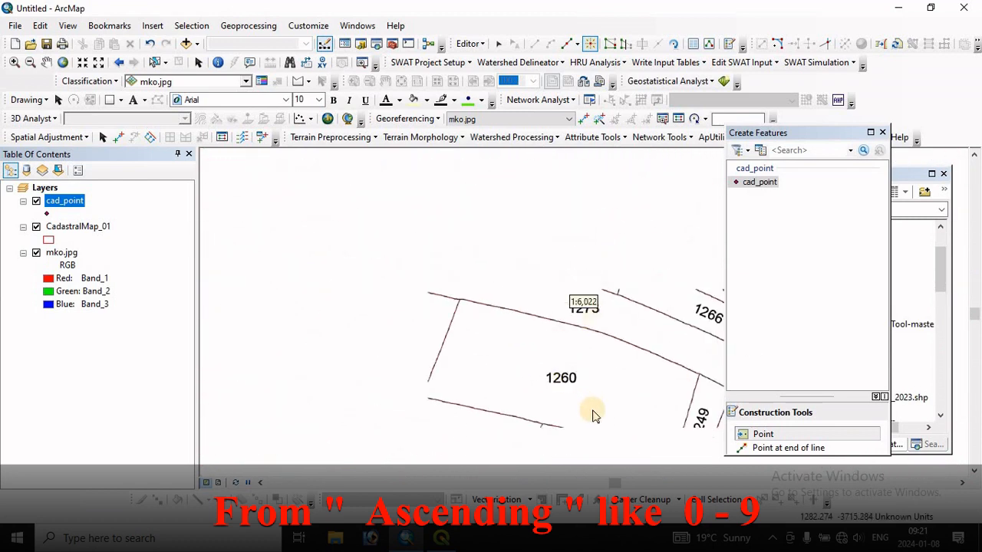
pyautogui.moveTo(611, 456); pyautogui.dragTo(520, 225)
pyautogui.moveTo(607, 453); pyautogui.dragTo(379, 300)
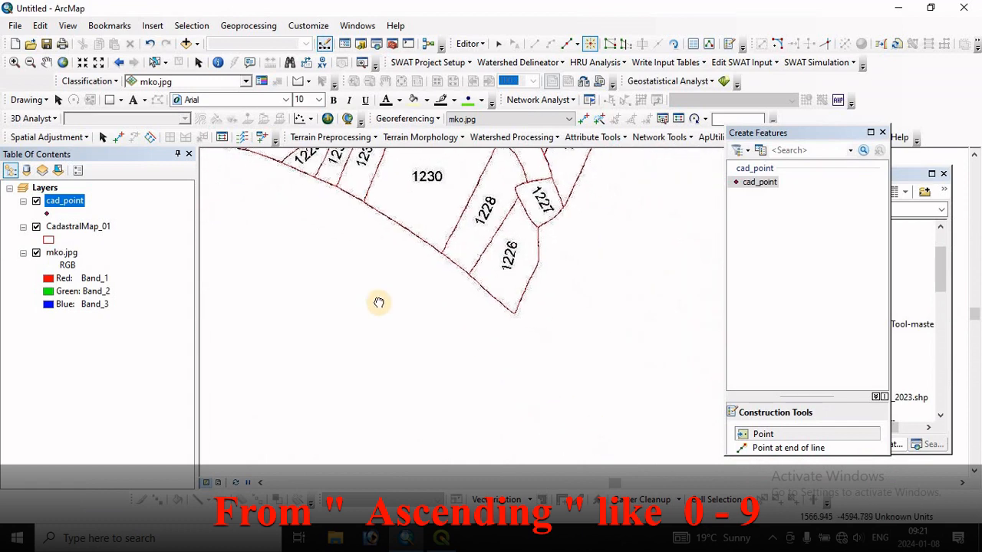
# Place cad_point points inside plots 1226, 1227 and 1228, in ascending plot-number order
pyautogui.scroll(1, 528, 271)
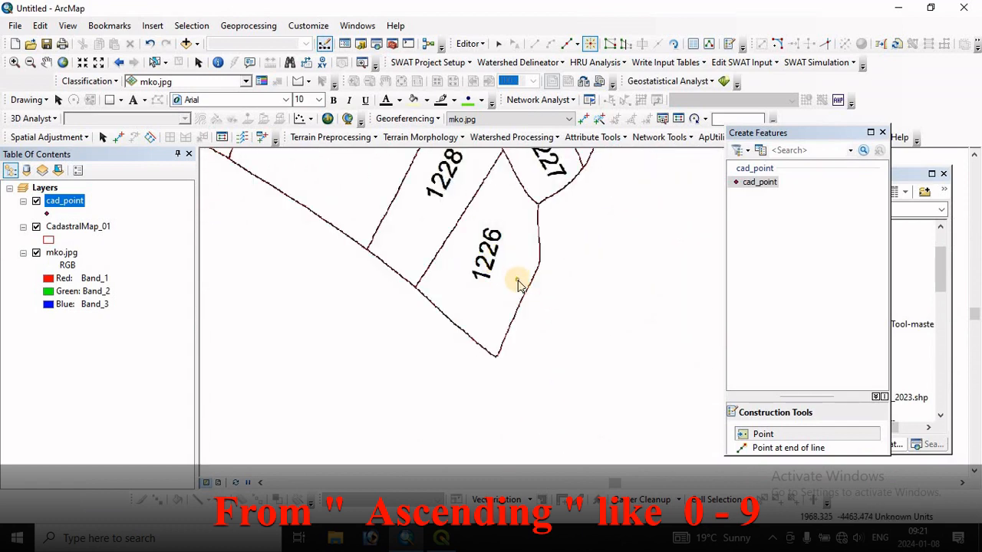
pyautogui.click(485, 312)
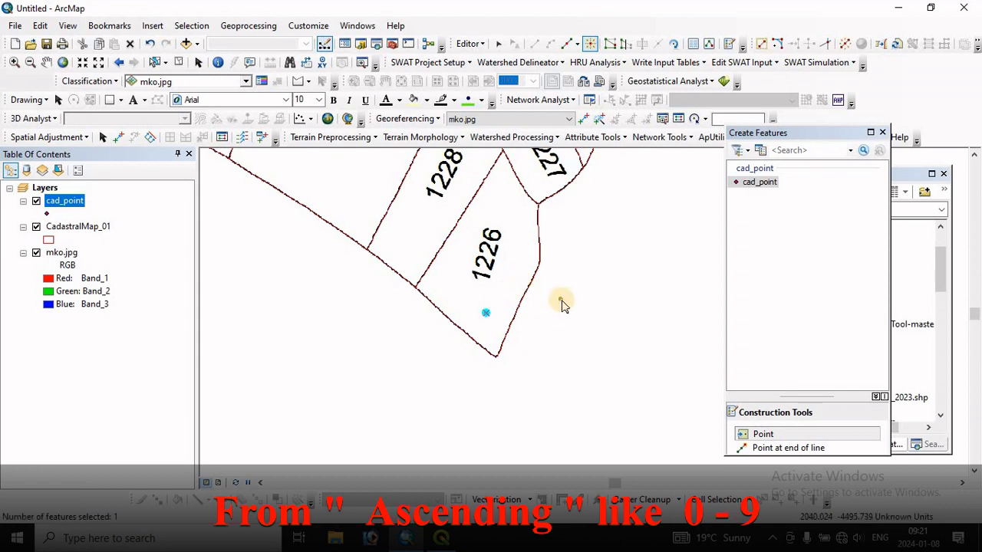
pyautogui.moveTo(506, 282); pyautogui.dragTo(566, 450)
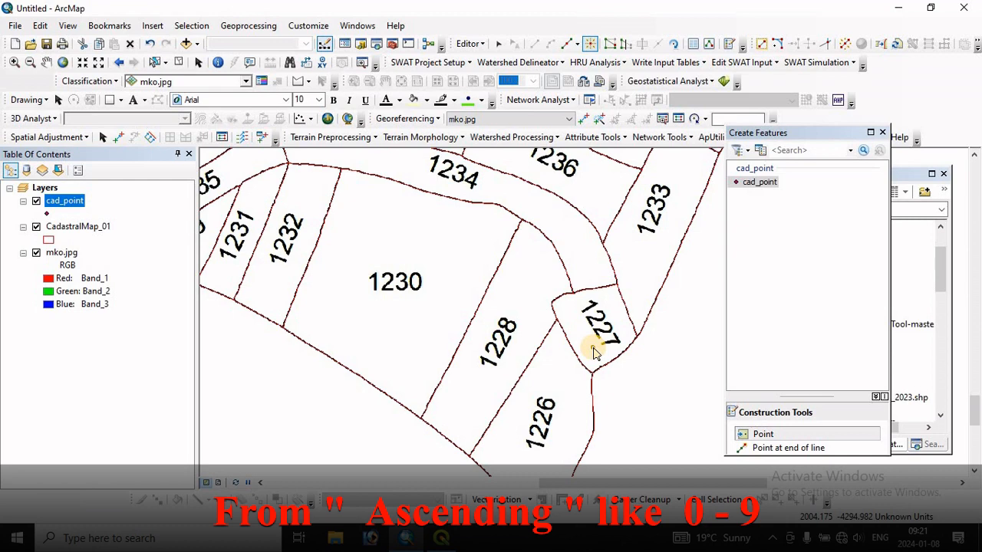
pyautogui.click(592, 347)
pyautogui.click(469, 407)
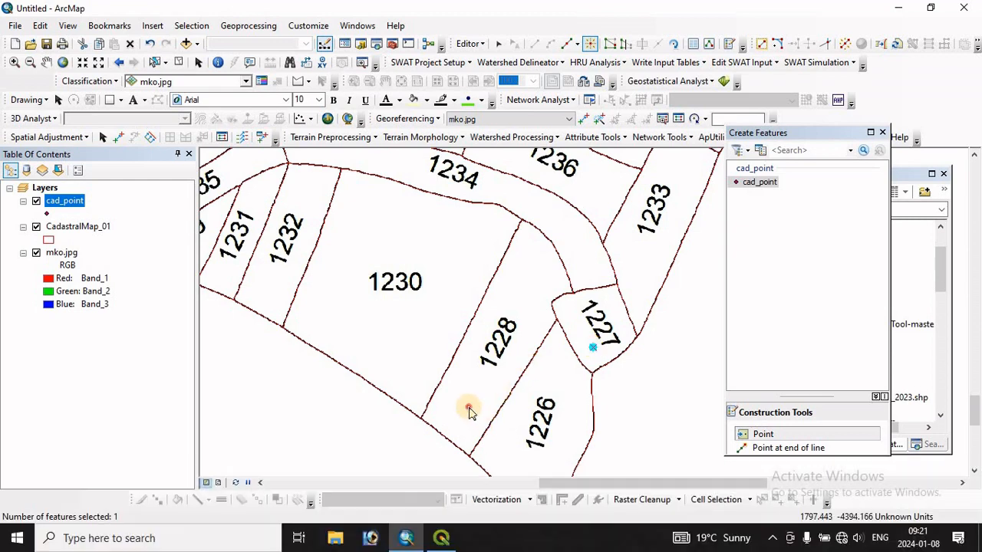
# Add points in ascending order inside plots 1229, 1230, 1231 and 1232
pyautogui.moveTo(443, 274); pyautogui.dragTo(647, 302)
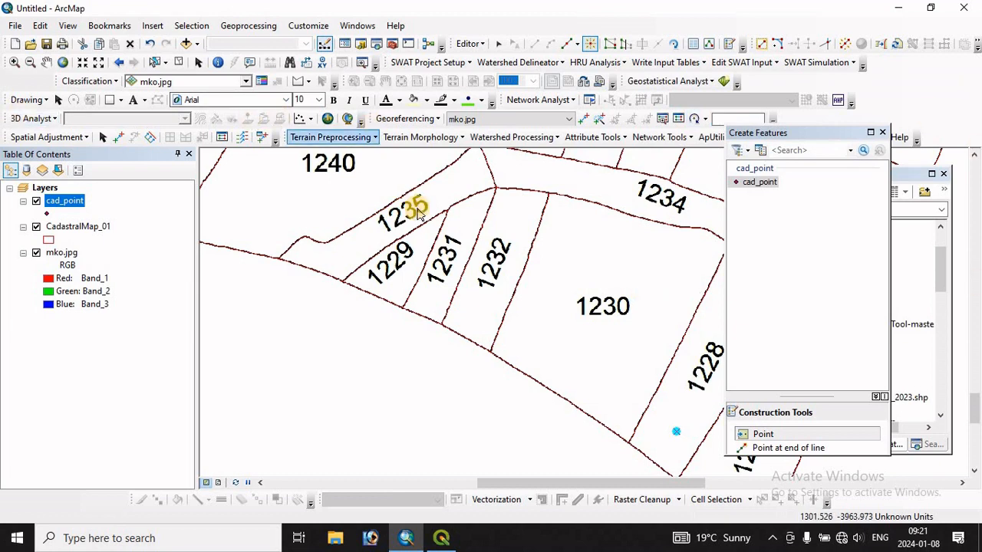
pyautogui.scroll(1, 405, 222)
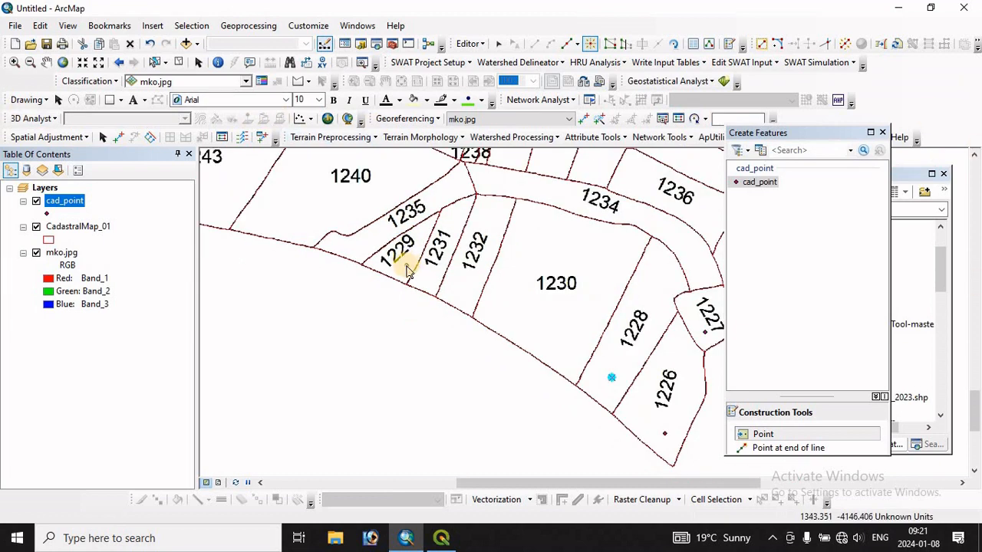
pyautogui.click(406, 265)
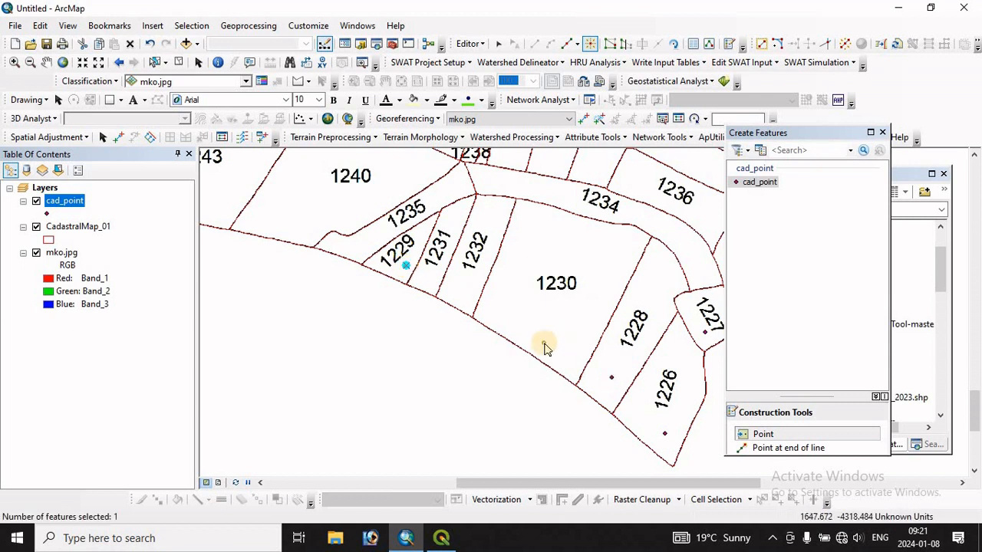
pyautogui.click(454, 223)
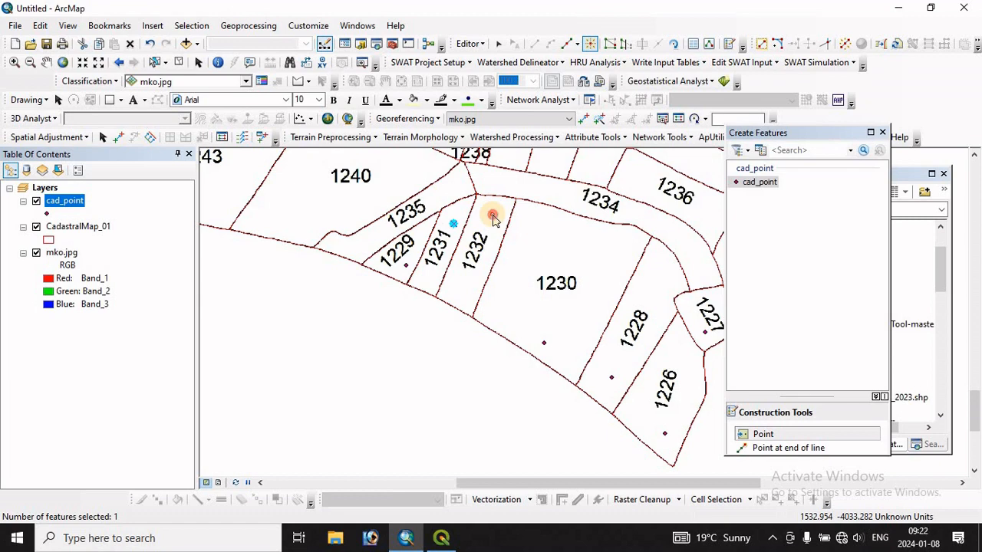
pyautogui.click(494, 218)
# Continue the ascending sequence with one point in each of plots 1233, 1234, 1235, 1236, 1237 and 1238
pyautogui.scroll(3, 533, 333)
pyautogui.scroll(-1, 588, 329)
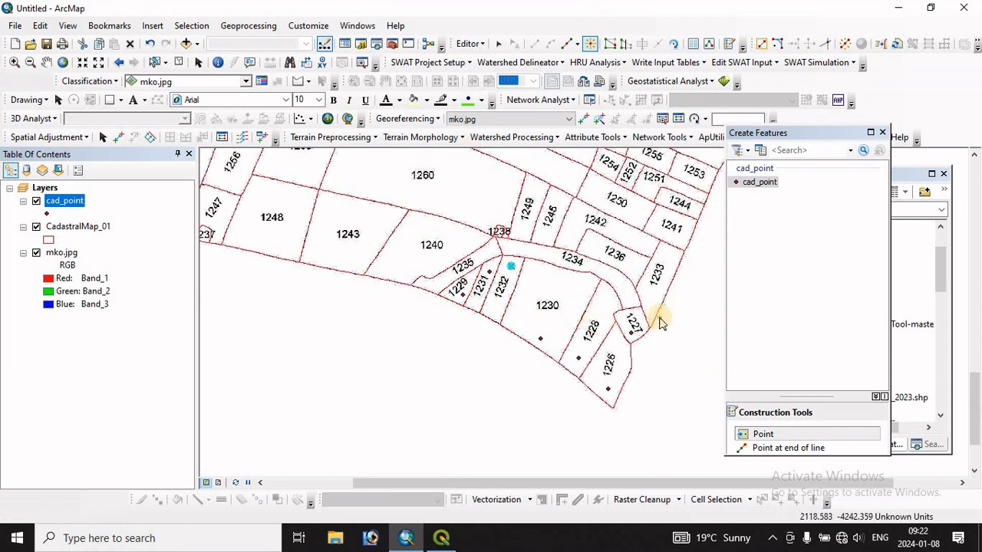
pyautogui.click(650, 294)
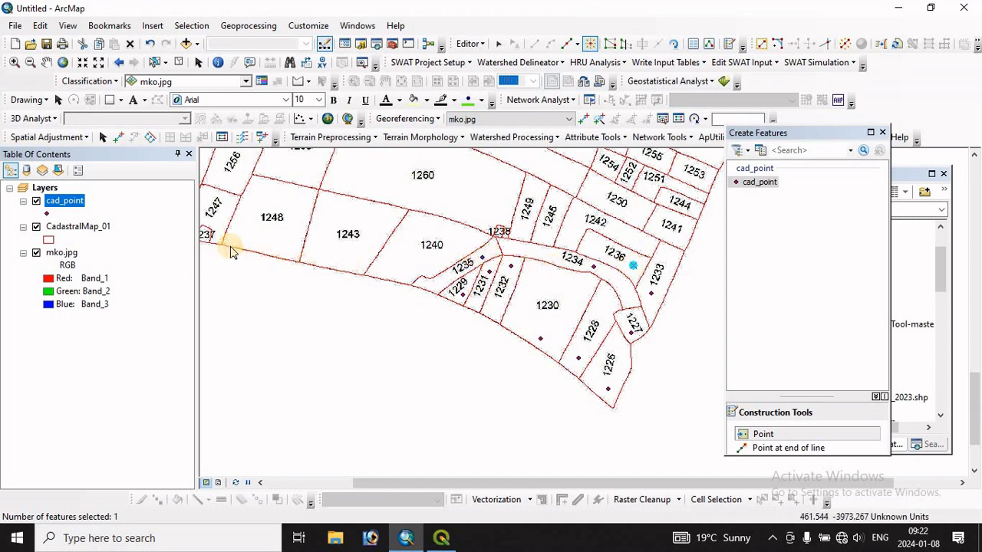
pyautogui.moveTo(236, 250); pyautogui.dragTo(358, 255)
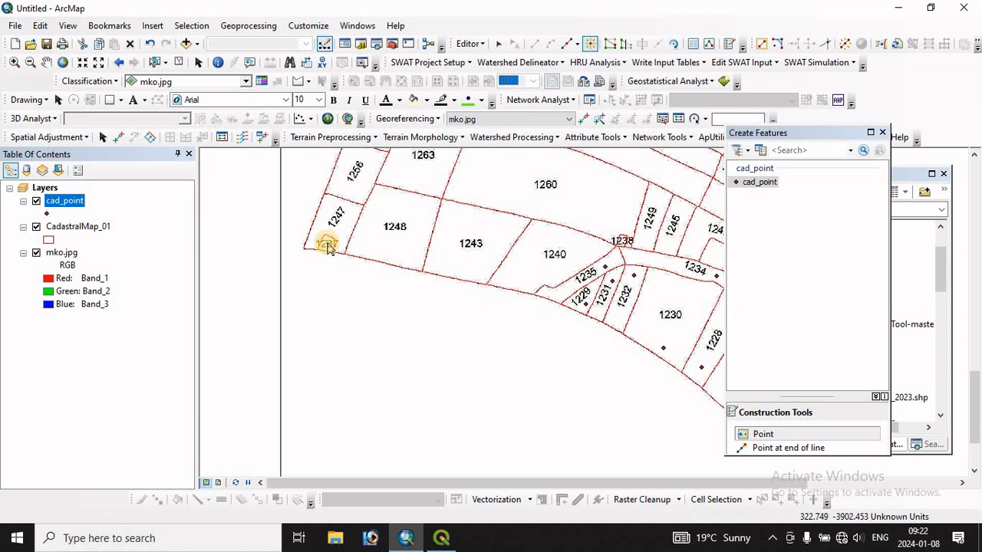
pyautogui.click(327, 246)
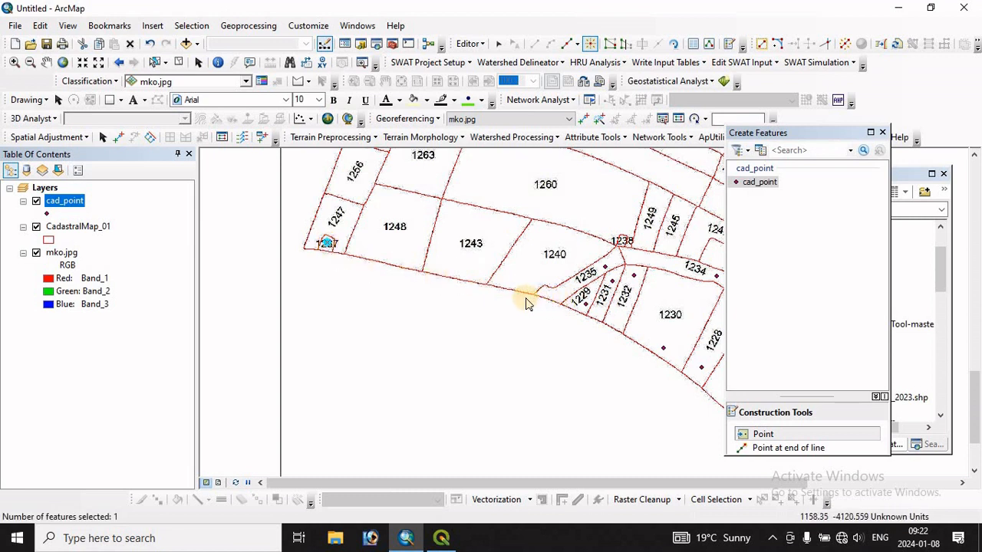
pyautogui.moveTo(475, 483); pyautogui.dragTo(574, 483)
pyautogui.click(485, 241)
# Look for the plot number that follows 1238 and place a point outside the polygons, below plot 1243, for the missing number
pyautogui.scroll(3, 408, 300)
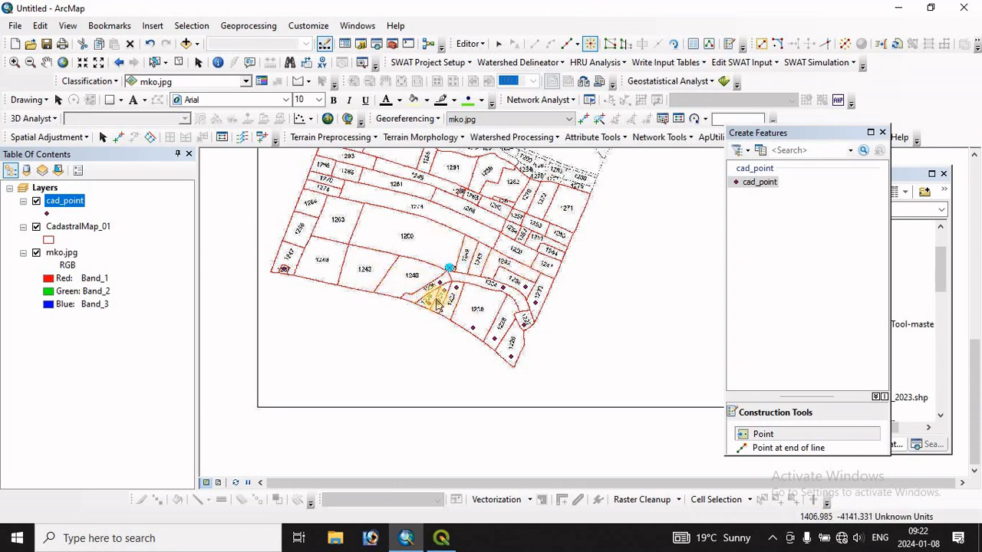
pyautogui.scroll(-3, 393, 259)
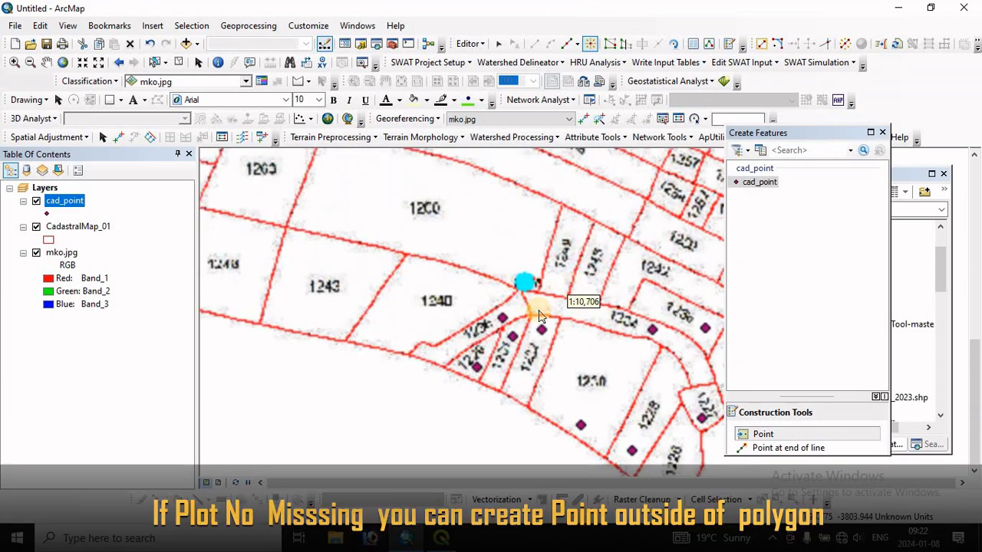
pyautogui.scroll(2, 495, 307)
pyautogui.scroll(1, 564, 340)
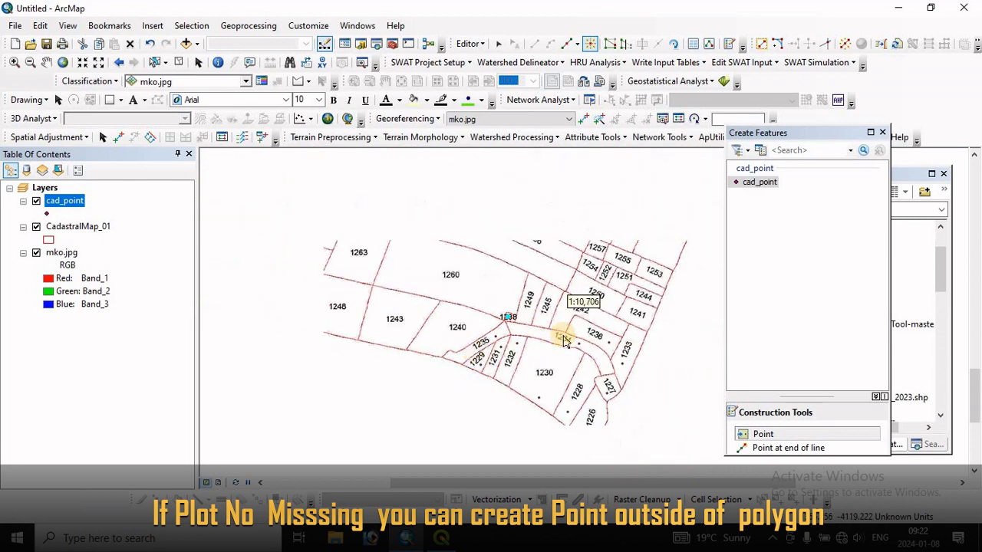
pyautogui.moveTo(461, 400); pyautogui.dragTo(450, 296)
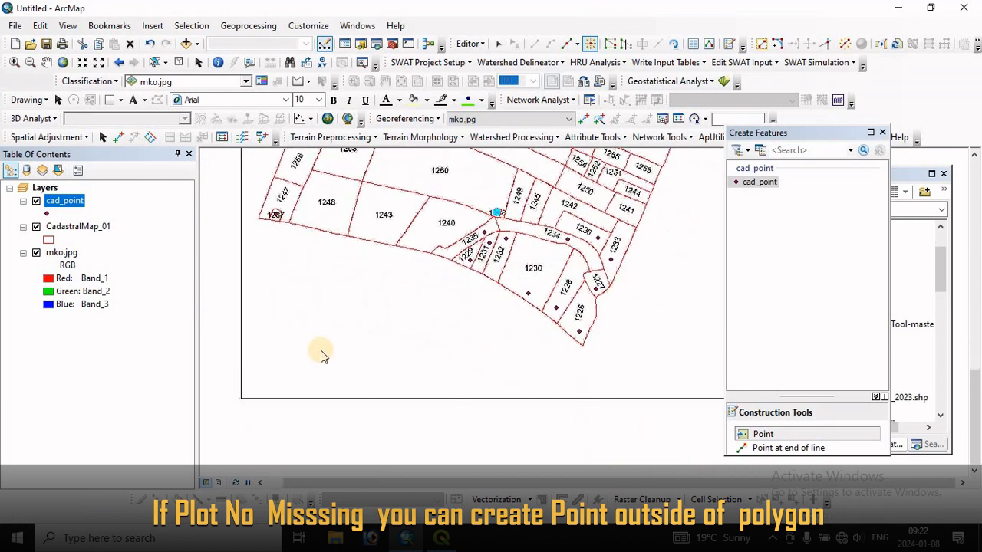
pyautogui.click(381, 294)
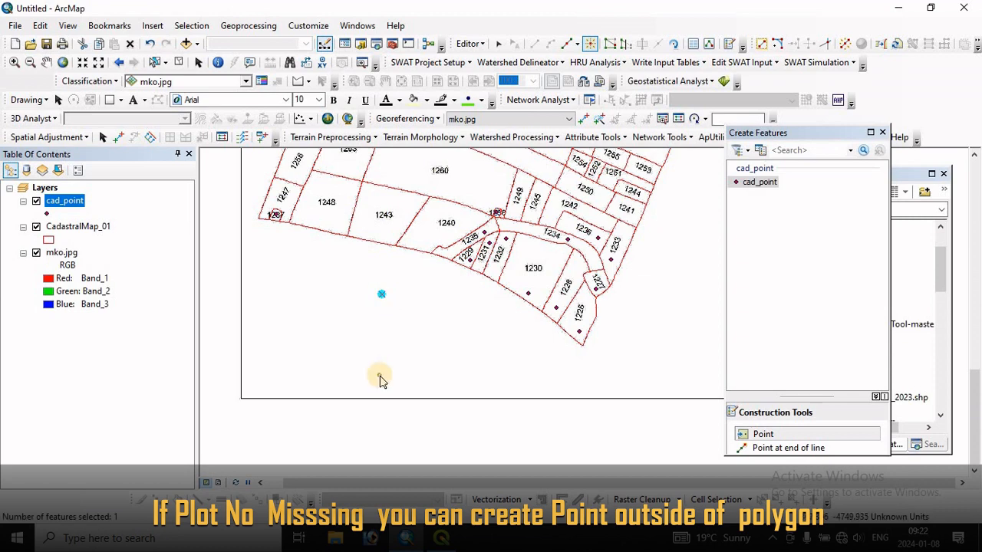
# Place the next points inside plots 1240, 1241 and 1242, in that order
pyautogui.scroll(2, 487, 326)
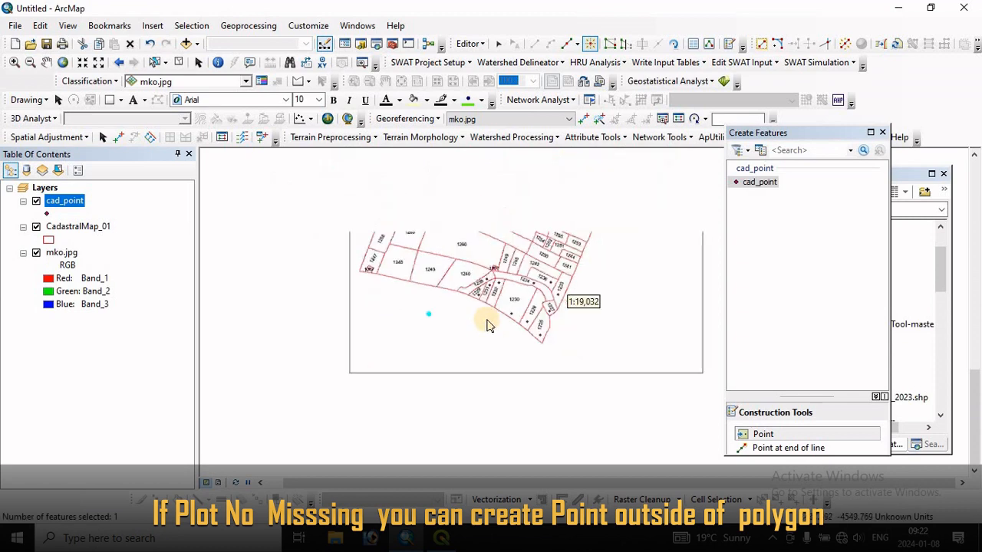
pyautogui.scroll(-2, 456, 261)
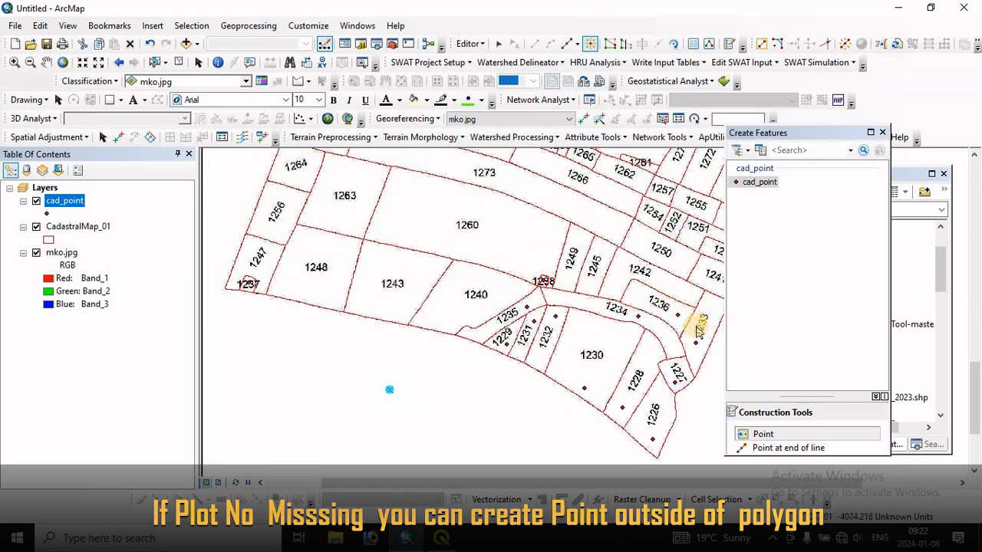
pyautogui.moveTo(618, 292); pyautogui.dragTo(410, 268)
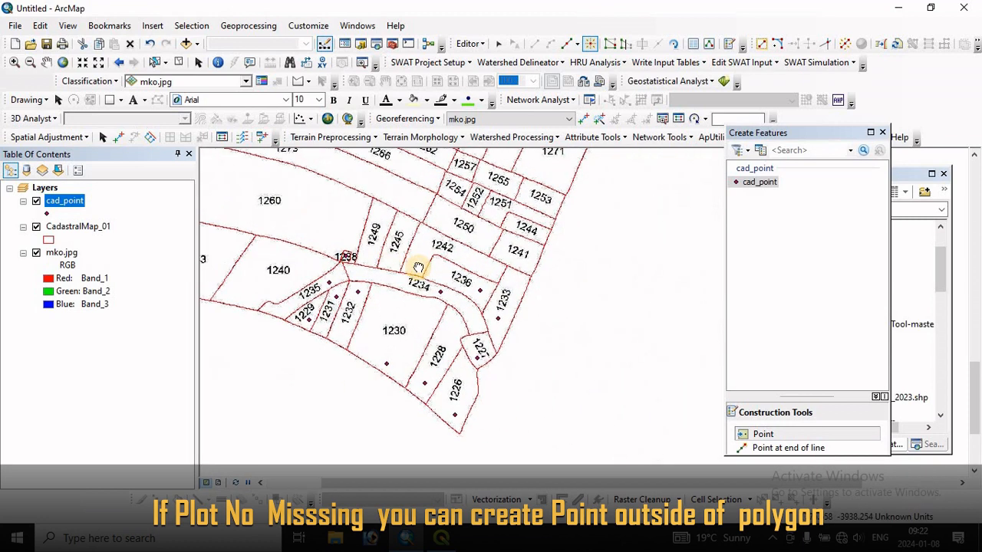
pyautogui.moveTo(495, 343); pyautogui.dragTo(730, 363)
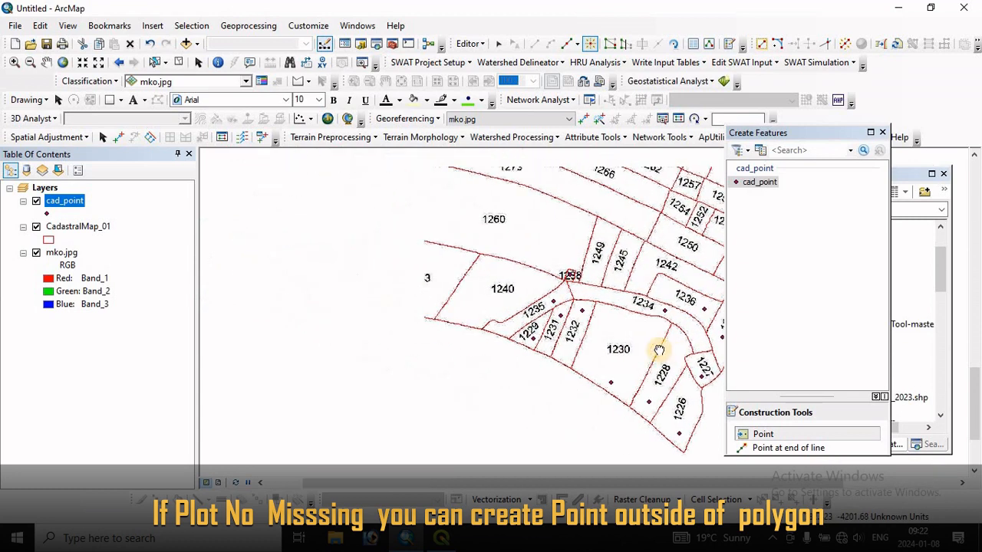
pyautogui.moveTo(431, 302); pyautogui.dragTo(455, 323)
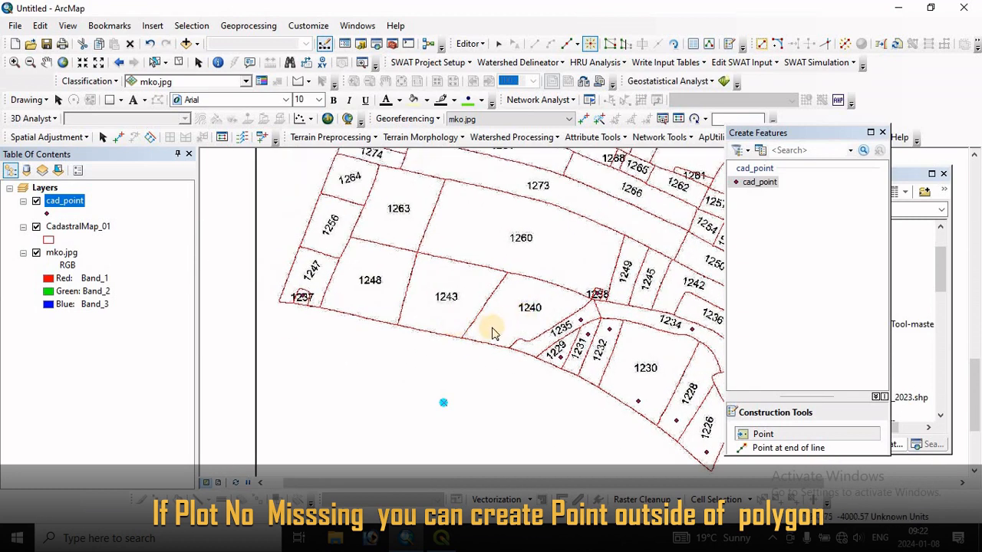
pyautogui.click(484, 329)
pyautogui.moveTo(493, 336); pyautogui.dragTo(277, 298)
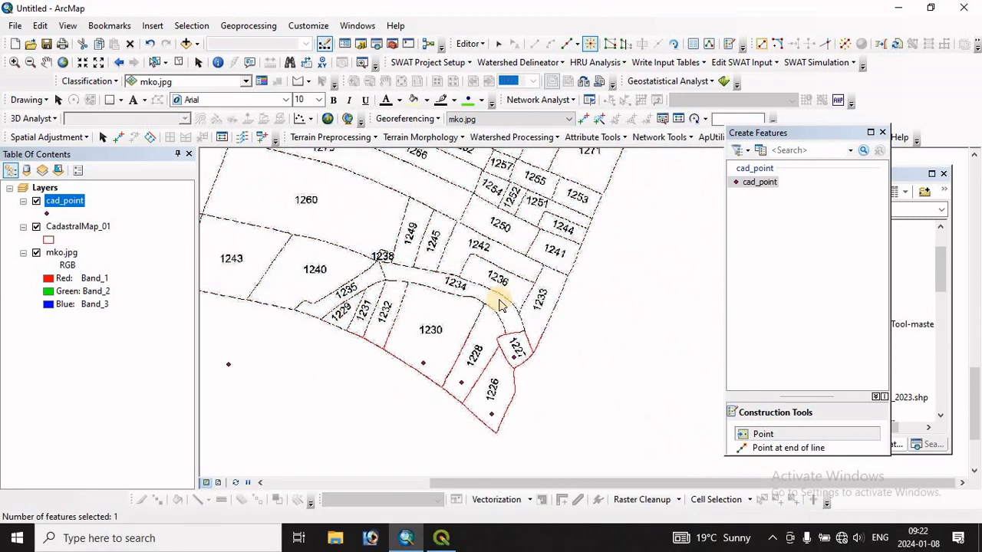
pyautogui.click(564, 267)
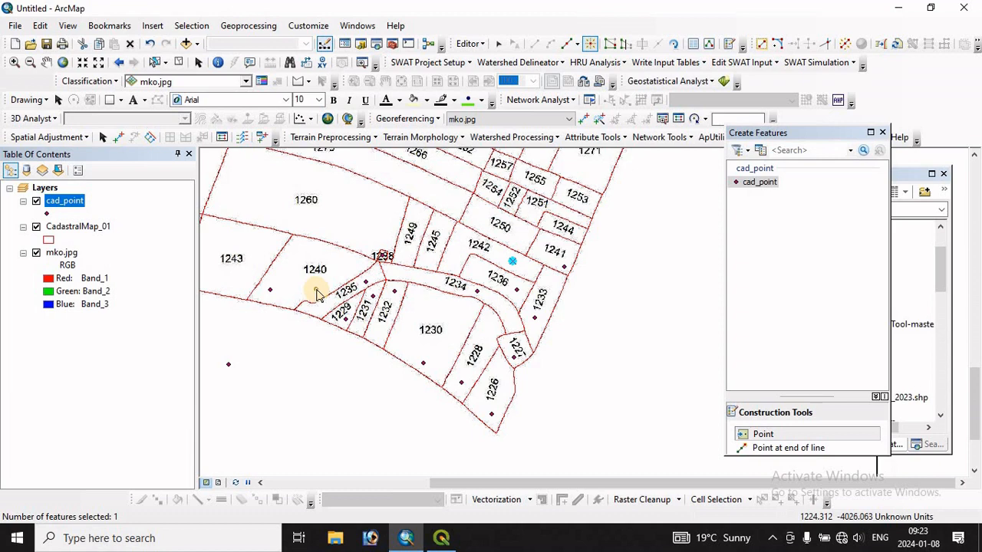
# Add points inside plots 1243, 1244 and 1245, following the ascending plot numbers
pyautogui.moveTo(342, 286); pyautogui.dragTo(638, 343)
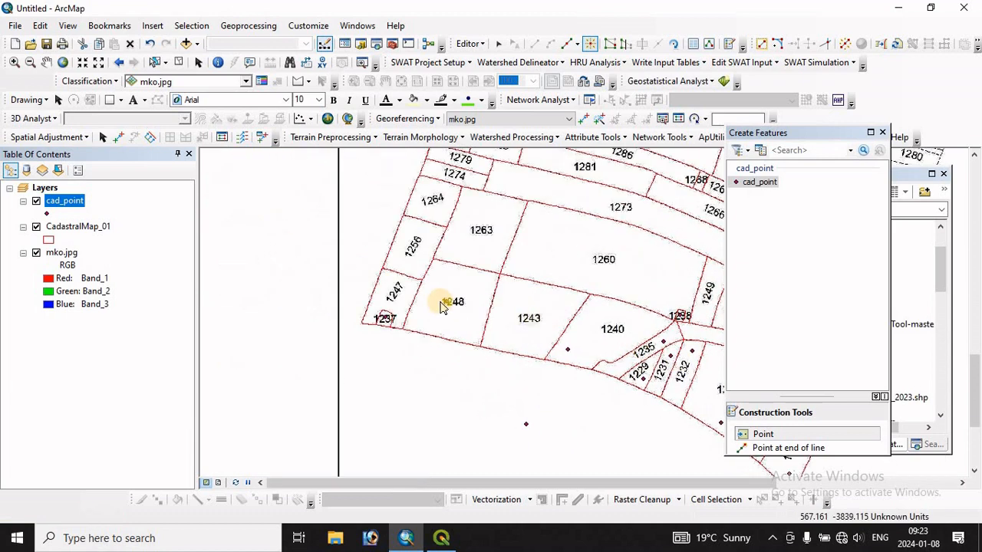
pyautogui.click(466, 326)
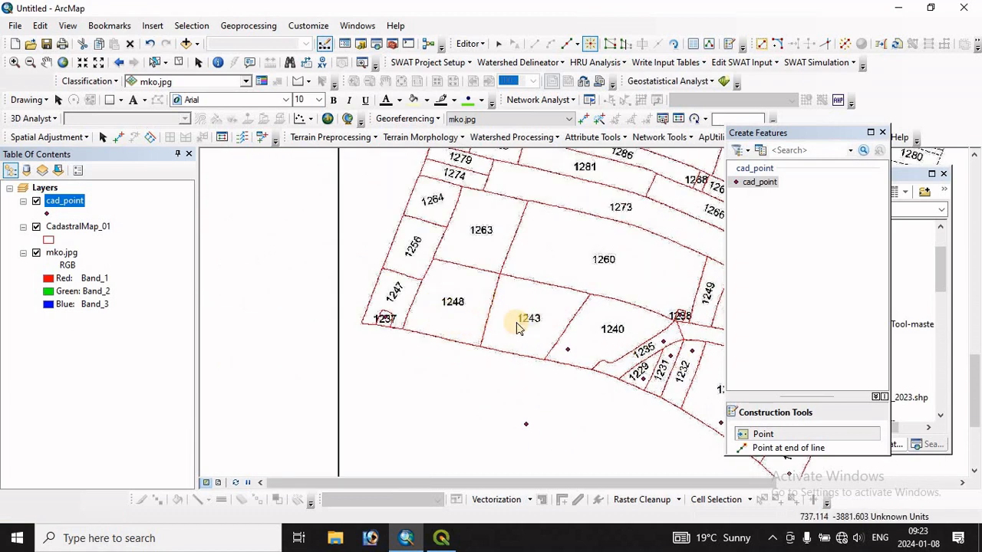
pyautogui.click(564, 309)
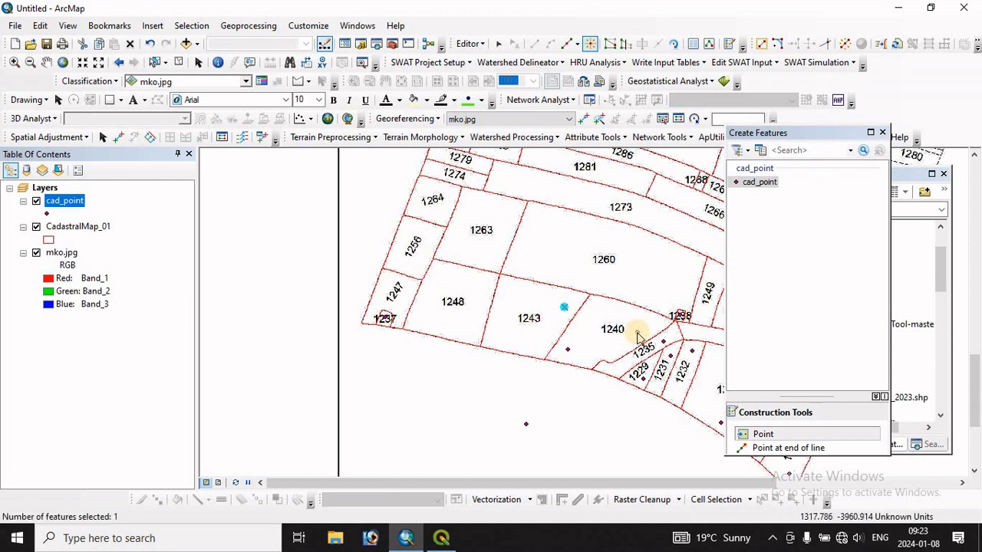
pyautogui.moveTo(608, 335); pyautogui.dragTo(317, 291)
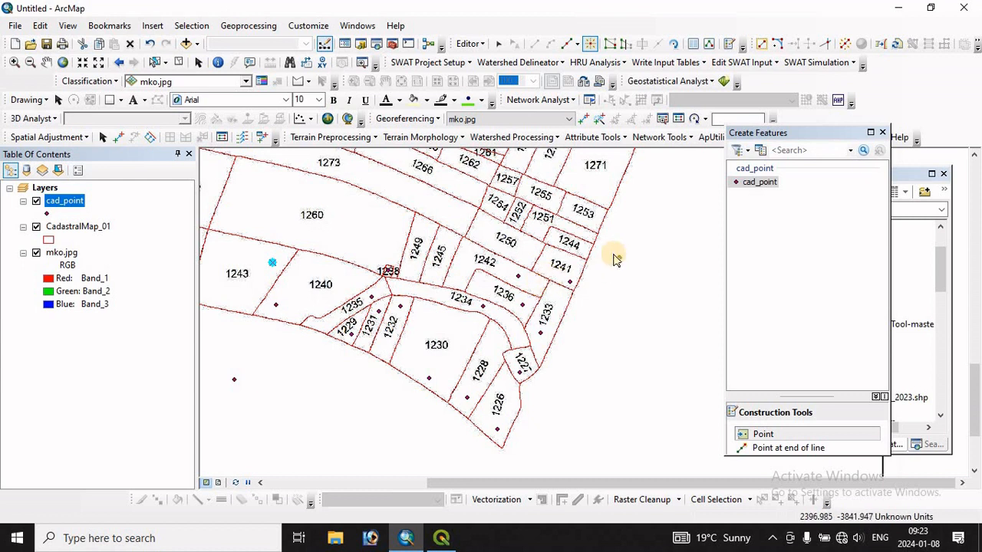
pyautogui.click(586, 250)
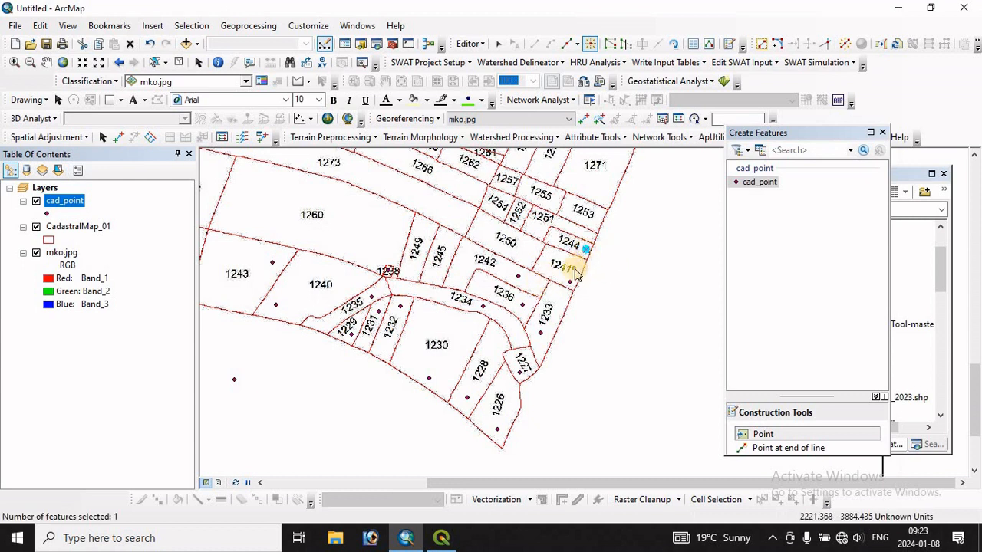
pyautogui.click(450, 240)
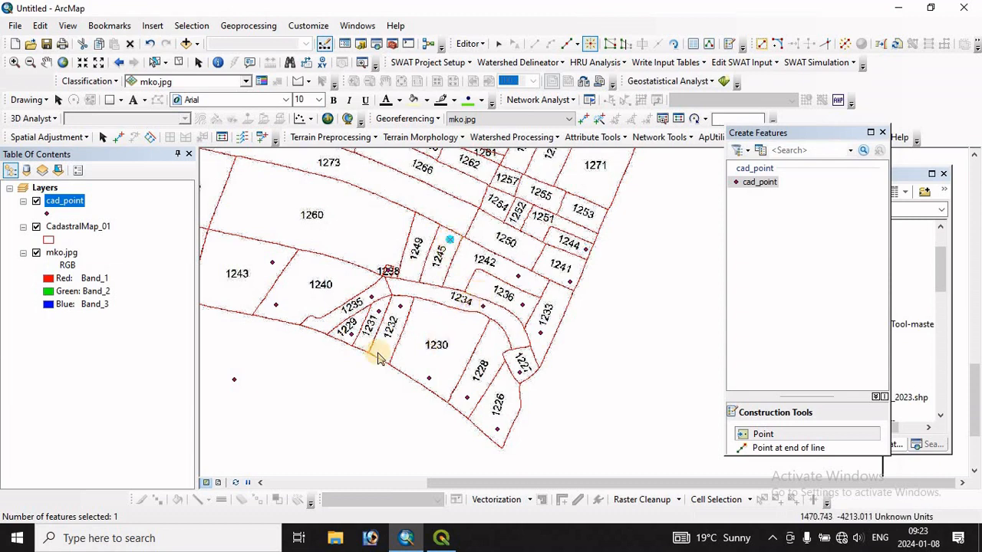
# Place a point outside the polygons for the missing number after 1245, followed by points inside plots 1247 and 1248
pyautogui.moveTo(378, 353); pyautogui.dragTo(522, 381)
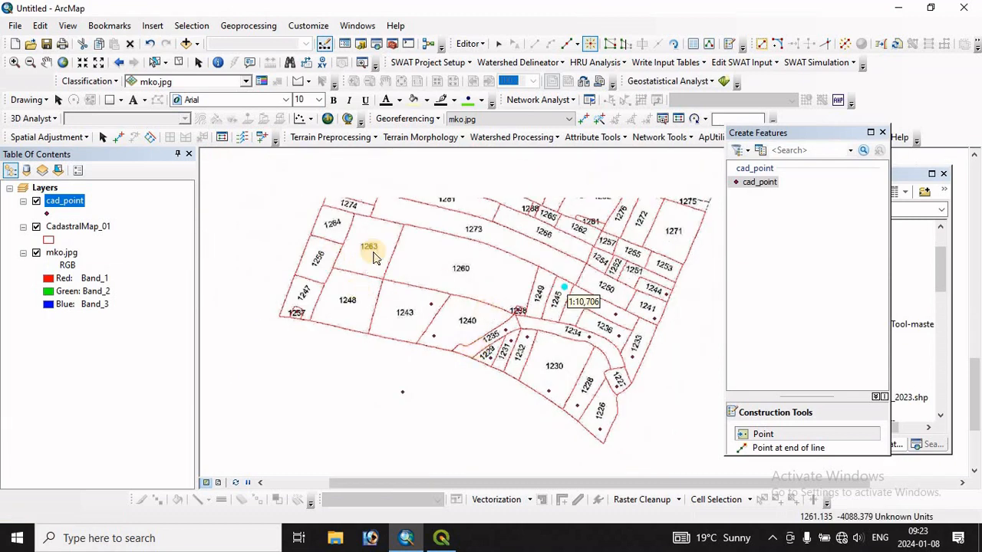
pyautogui.scroll(-2, 373, 253)
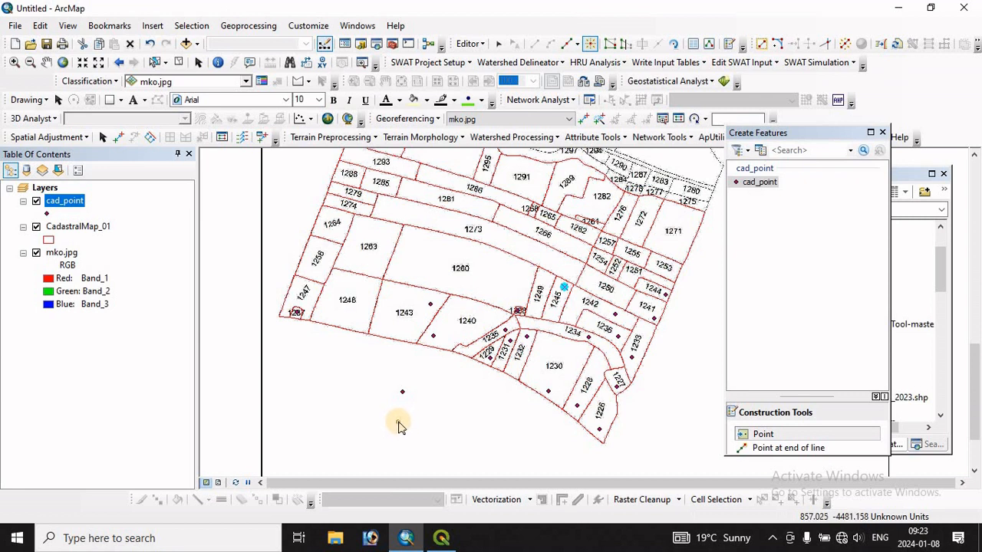
pyautogui.click(398, 420)
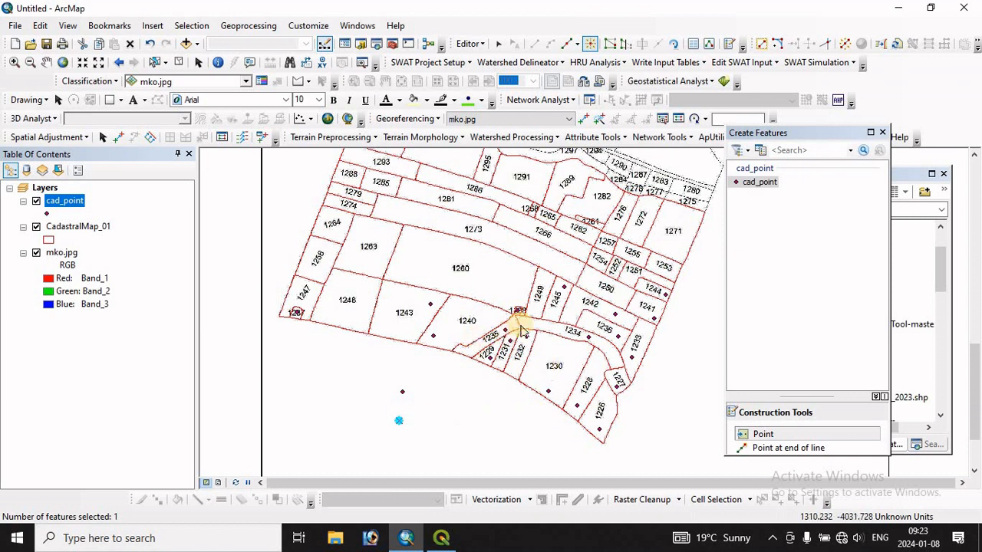
pyautogui.click(308, 303)
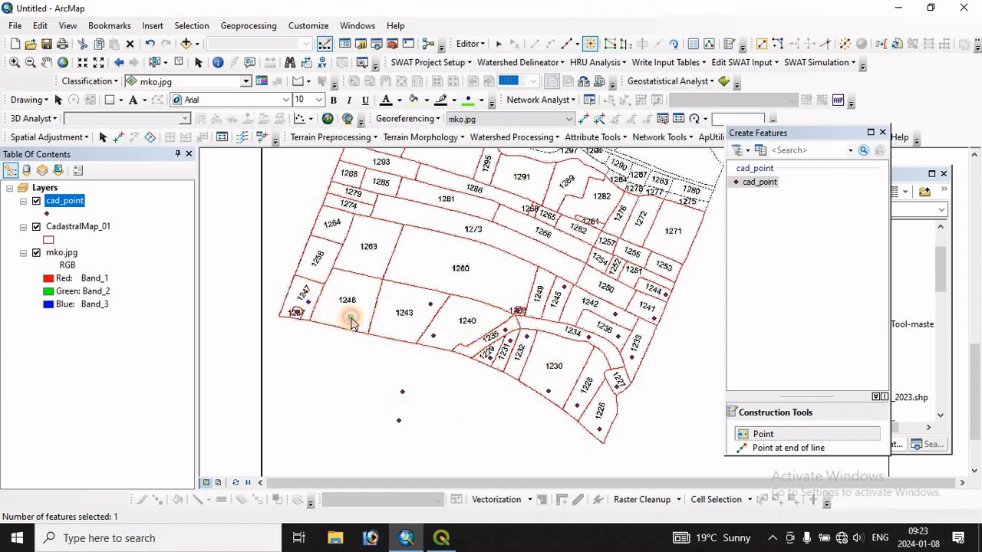
pyautogui.click(350, 319)
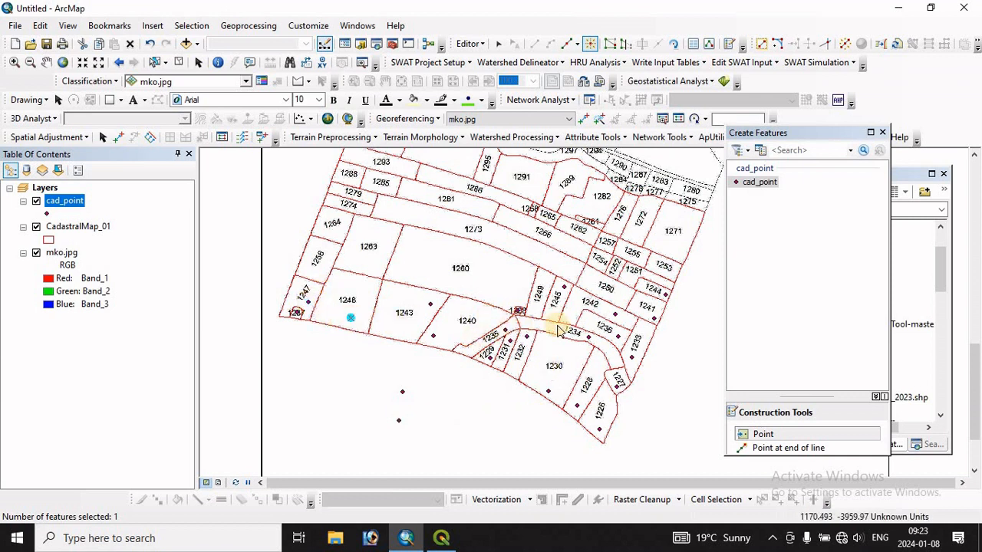
# Place the next point inside plot 1249, near its upper boundary
pyautogui.click(542, 280)
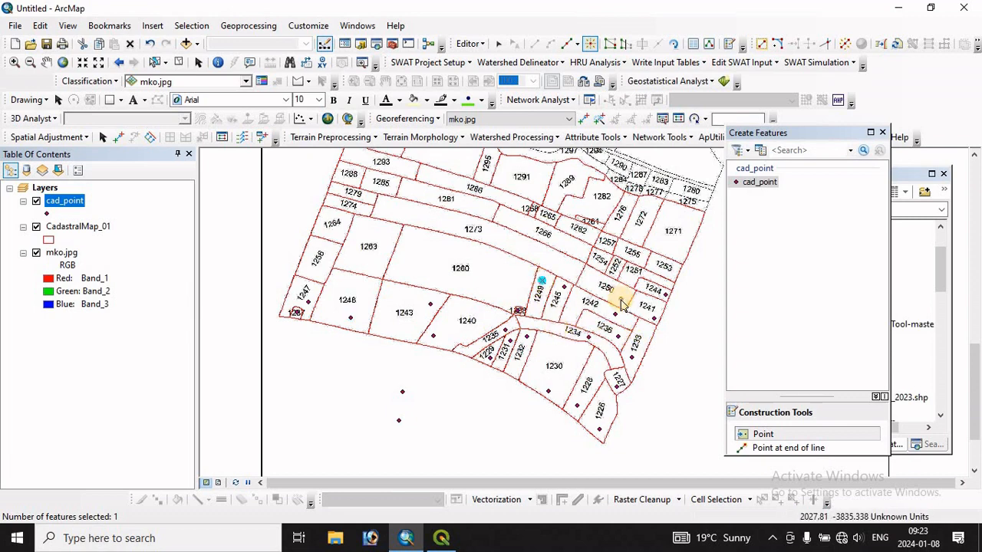
pyautogui.moveTo(554, 328); pyautogui.dragTo(571, 410)
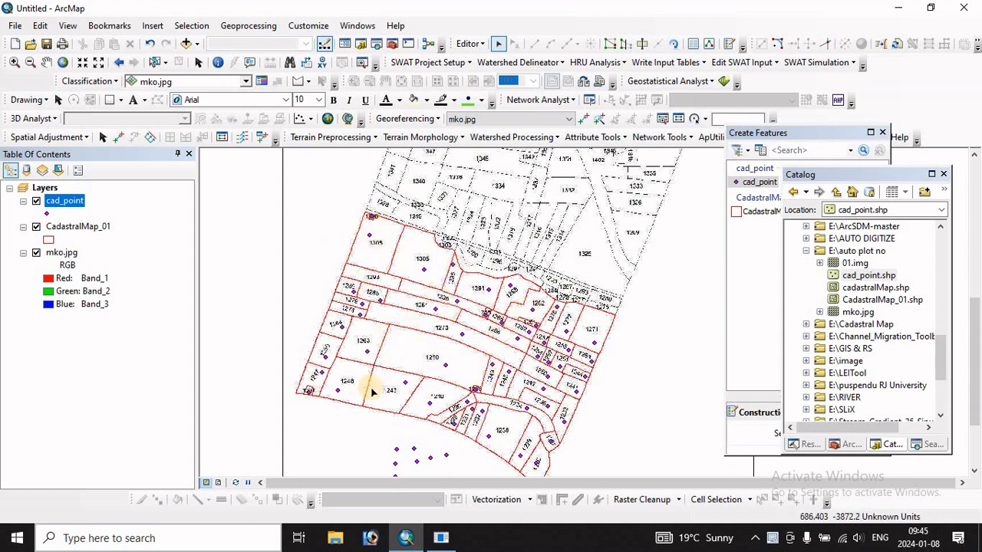
# Save the edits to the cad_point layer and end the editing session
pyautogui.click(467, 44)
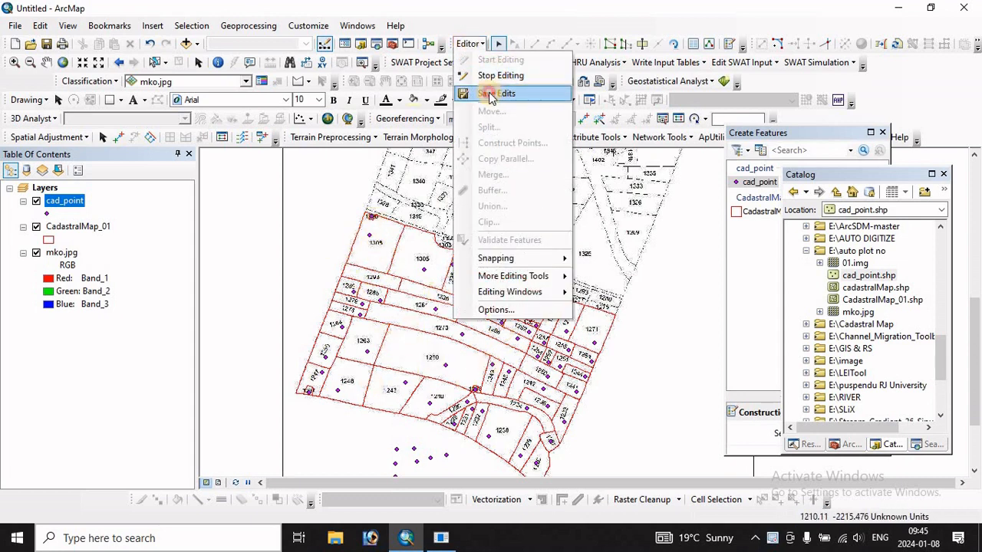
pyautogui.click(489, 94)
pyautogui.click(468, 44)
pyautogui.click(500, 75)
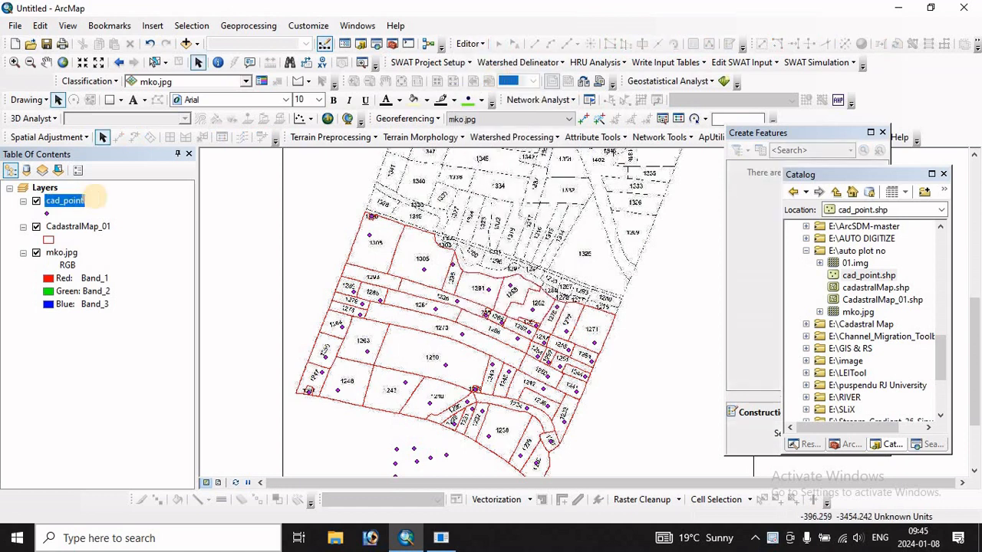
# Add a Long Integer field named plot to the cad_point attribute table
pyautogui.rightClick(60, 200)
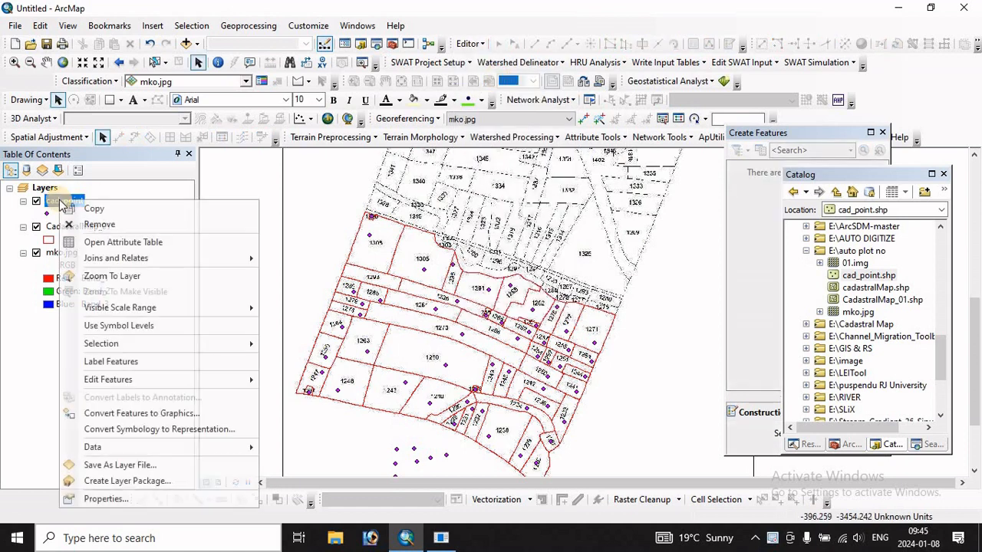
pyautogui.click(113, 242)
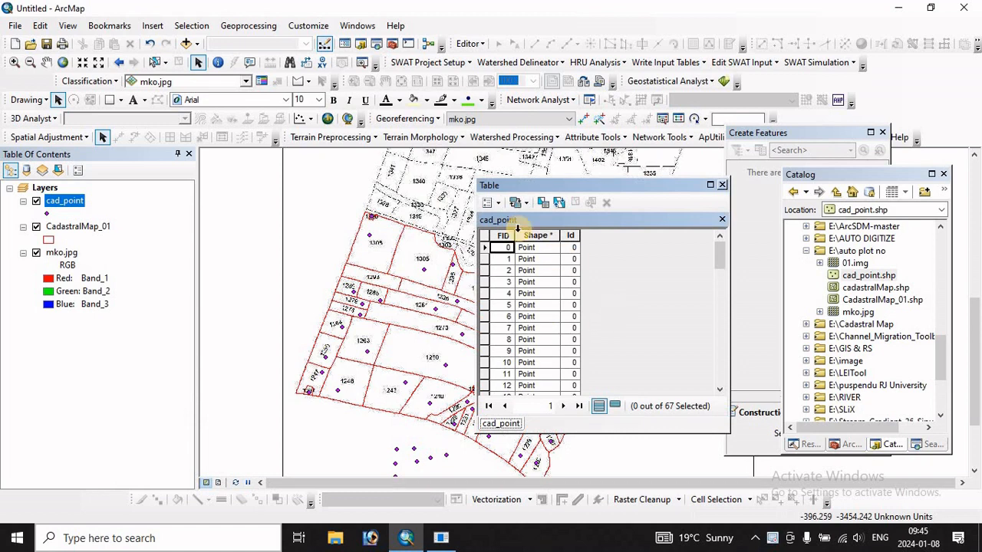
pyautogui.click(491, 203)
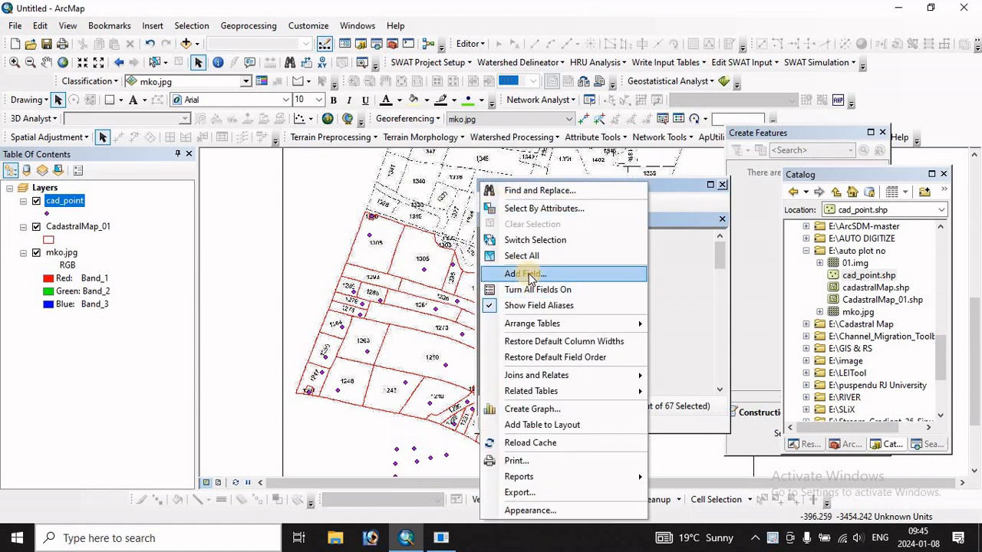
pyautogui.click(529, 274)
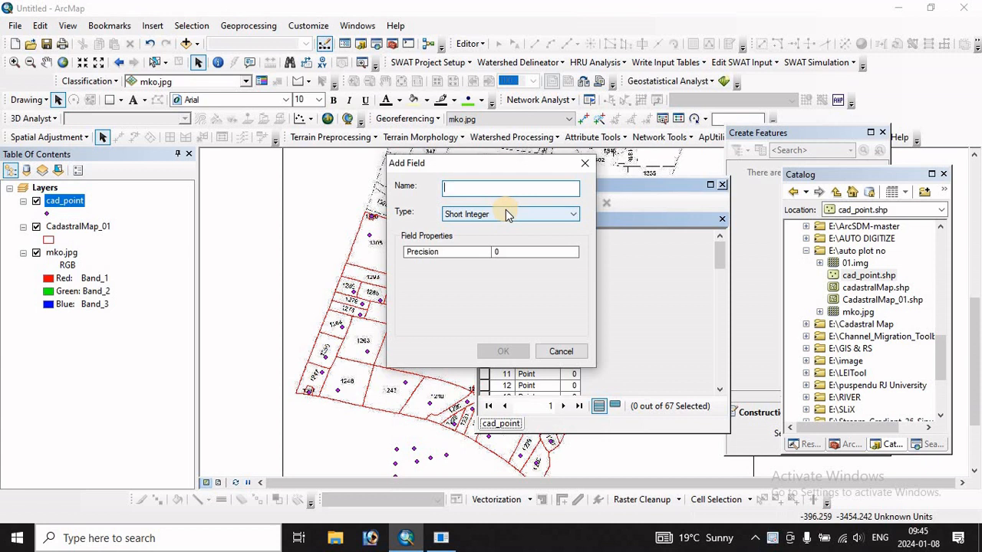
pyautogui.write('plot')
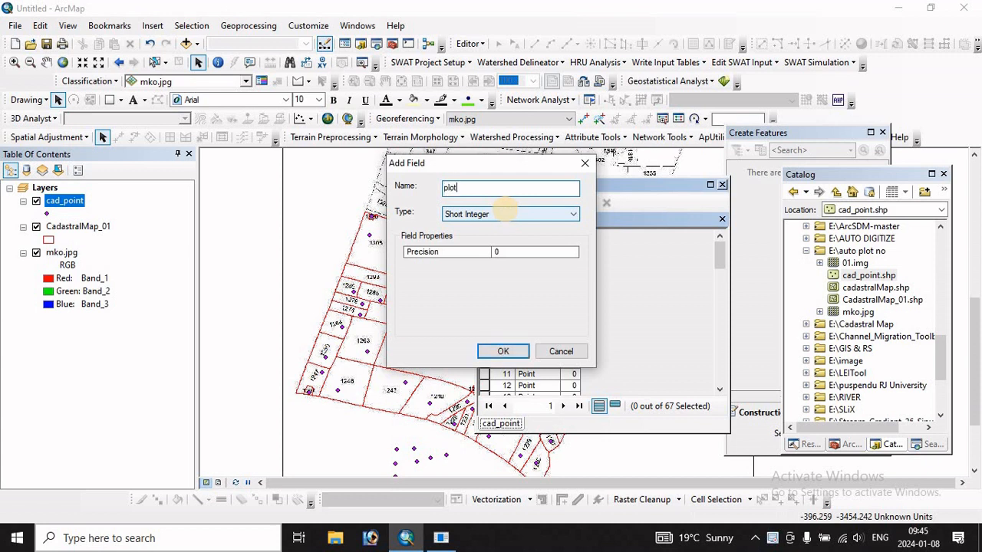
pyautogui.click(492, 217)
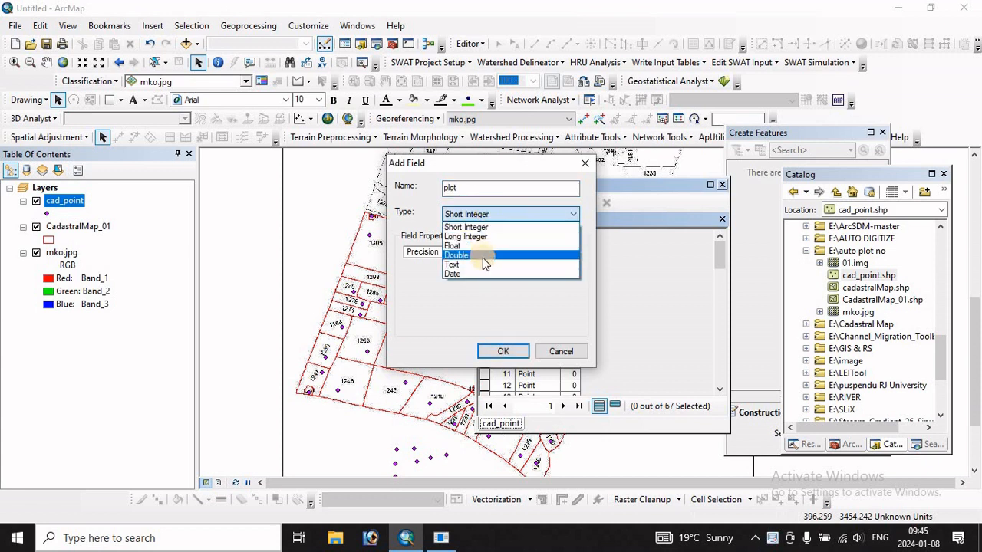
pyautogui.click(467, 237)
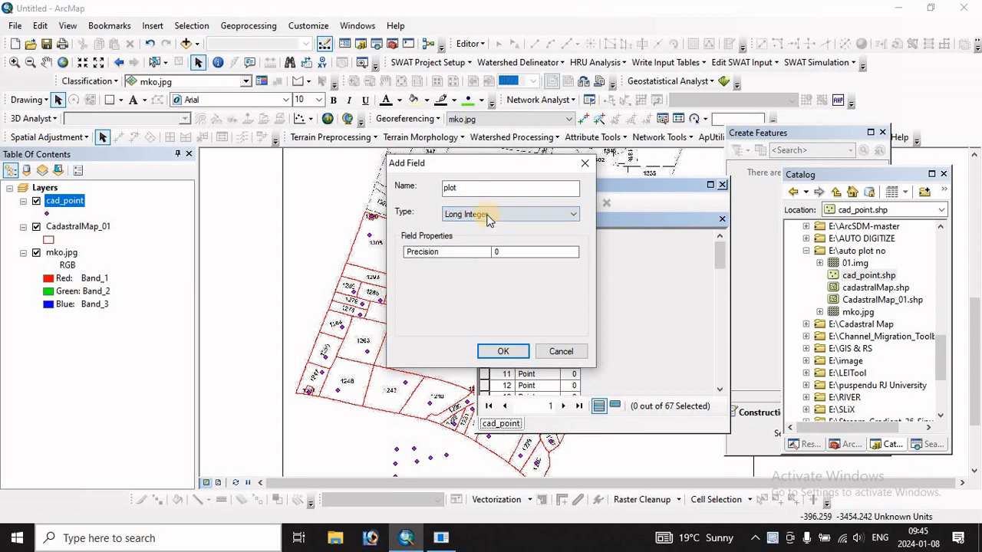
pyautogui.click(504, 350)
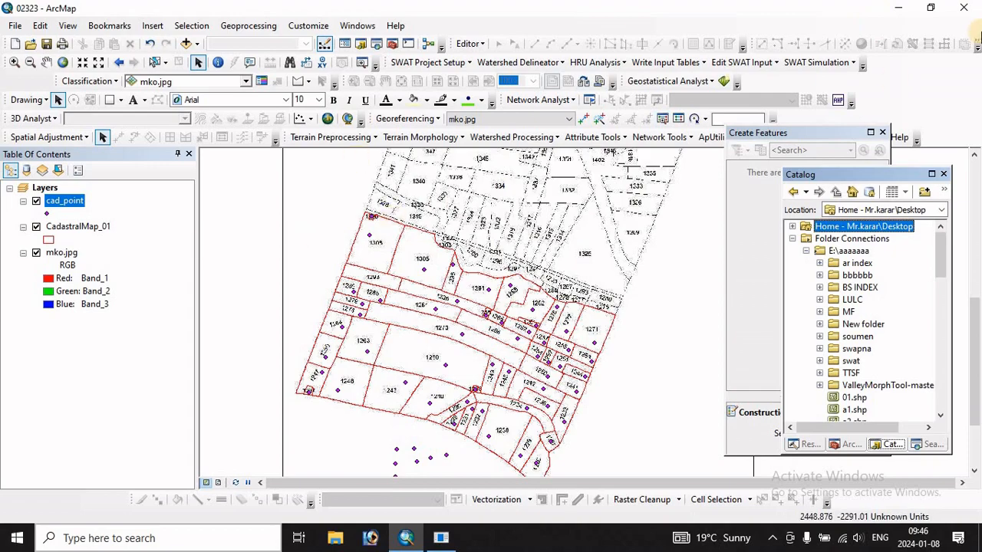
# Minimize ArcMap and launch QGIS Desktop 3.14.0 from the QGIS 3.14 folder on the desktop
pyautogui.click(900, 13)
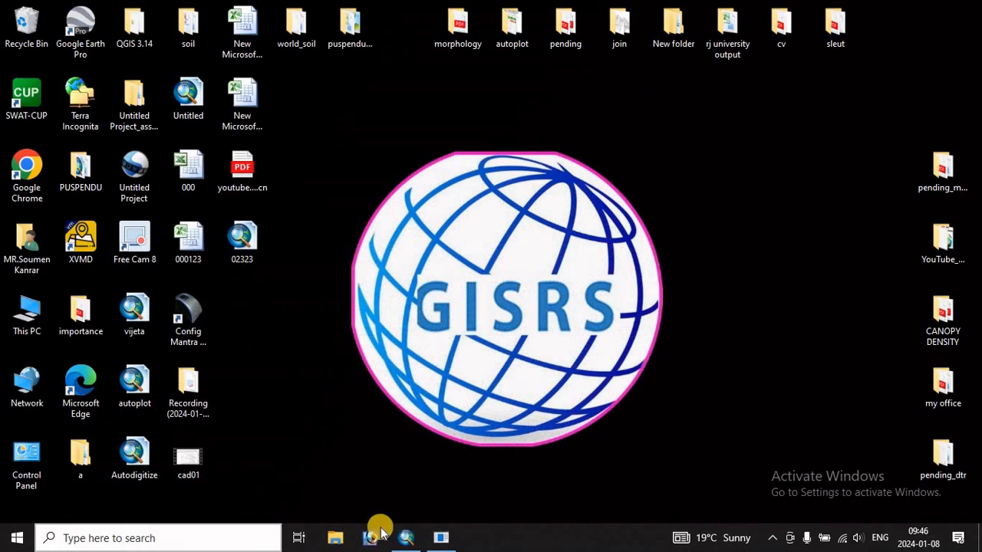
pyautogui.doubleClick(135, 34)
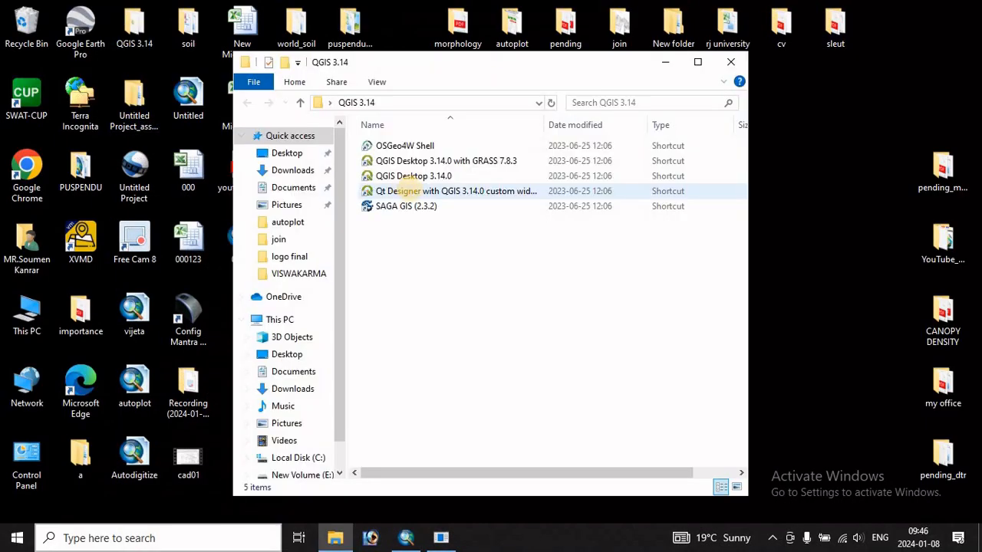
pyautogui.doubleClick(415, 177)
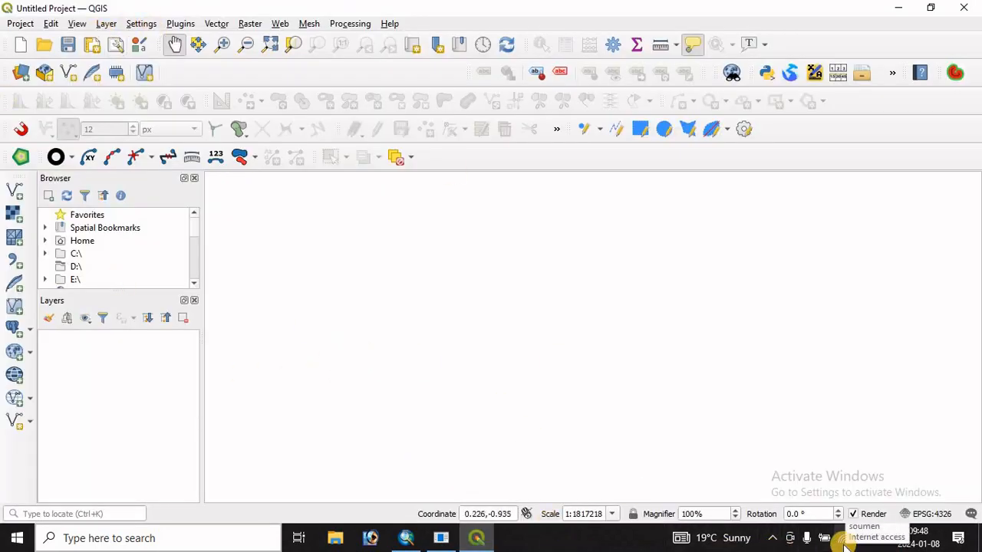
# Search the available plugins for "house" and check the details and installation status of HouseNumbering3
pyautogui.click(178, 24)
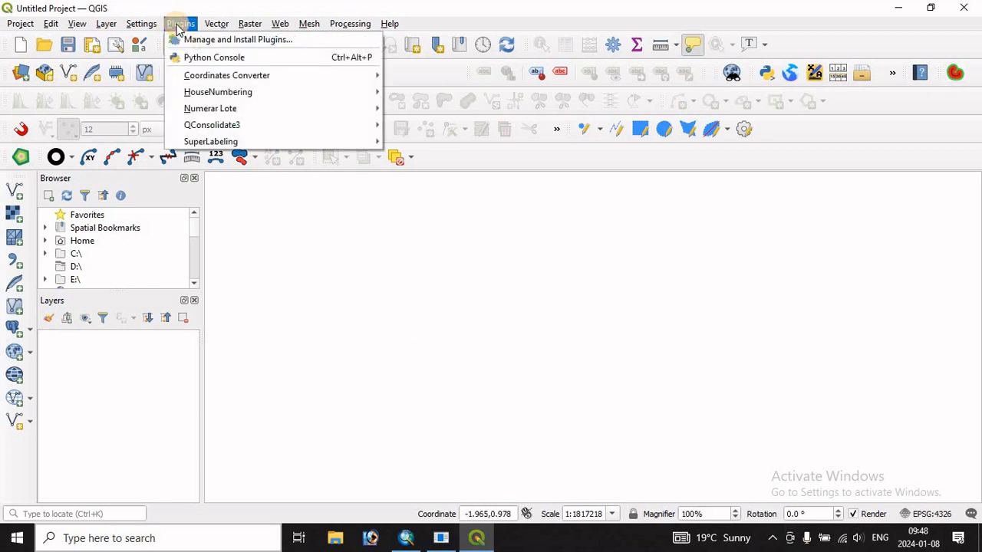
pyautogui.click(229, 41)
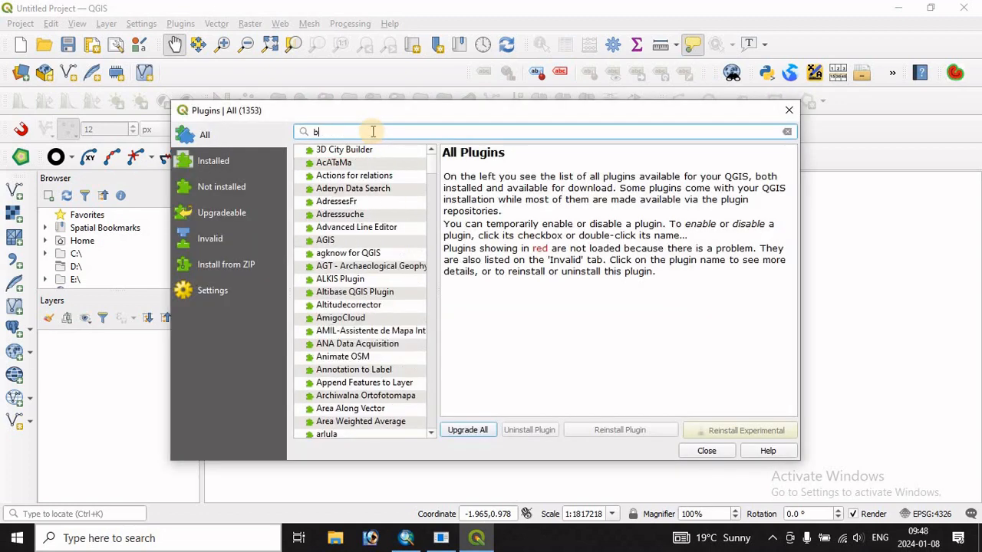
pyautogui.write('house')
pyautogui.click(414, 163)
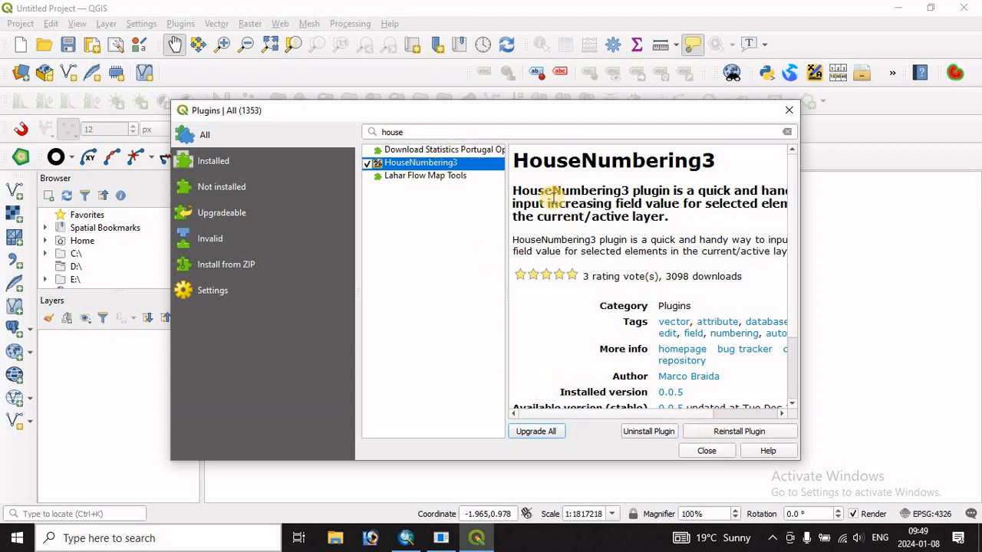
pyautogui.click(701, 451)
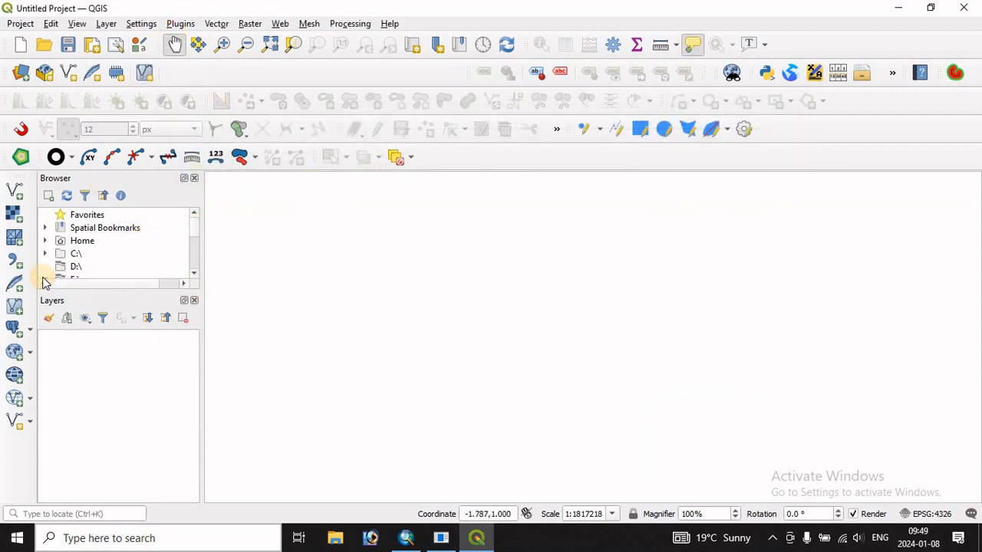
# Add cad_point.shp from the E: drive to the project as a layer and bring all its points into view
pyautogui.scroll(-2, 195, 244)
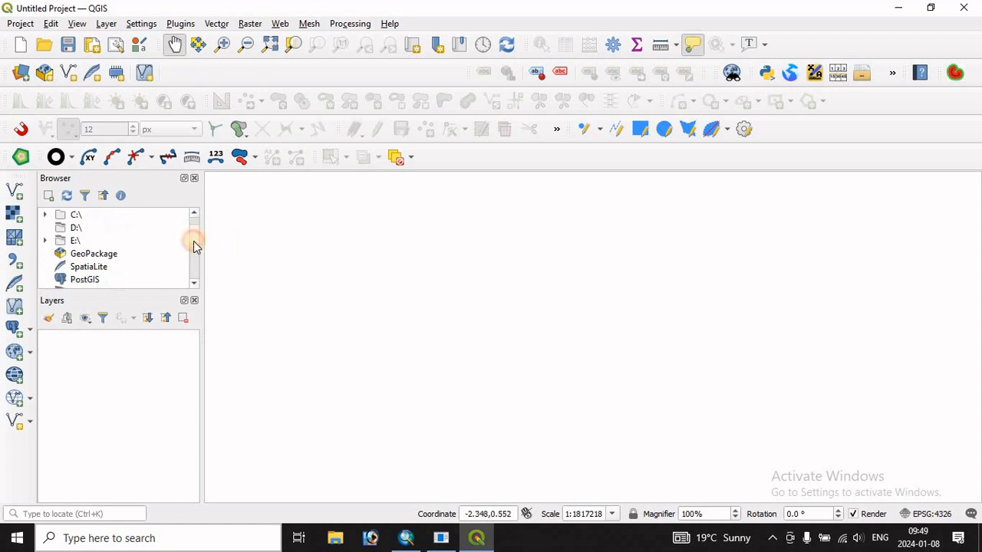
pyautogui.scroll(1, 195, 238)
pyautogui.scroll(-1, 195, 235)
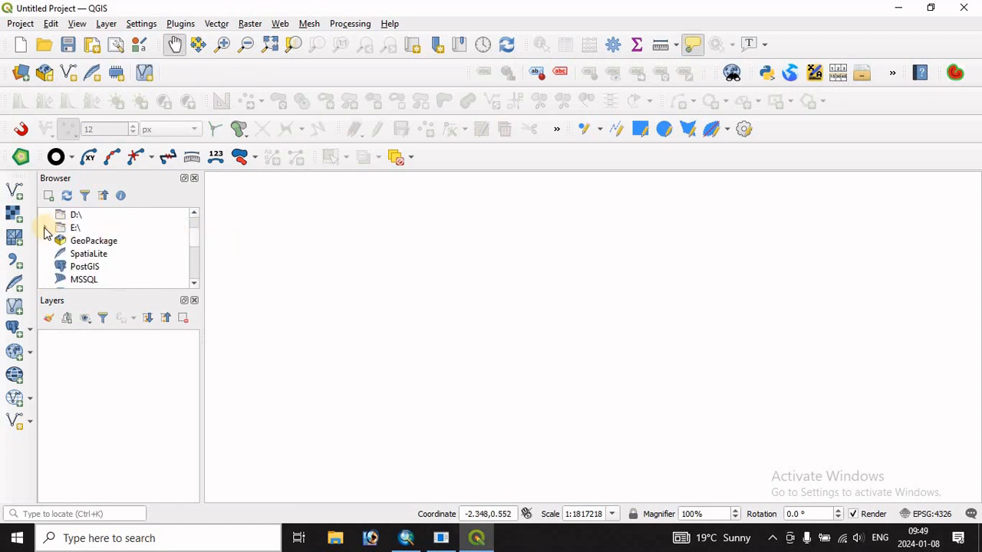
pyautogui.click(47, 228)
pyautogui.scroll(-5, 115, 253)
pyautogui.scroll(-5, 115, 255)
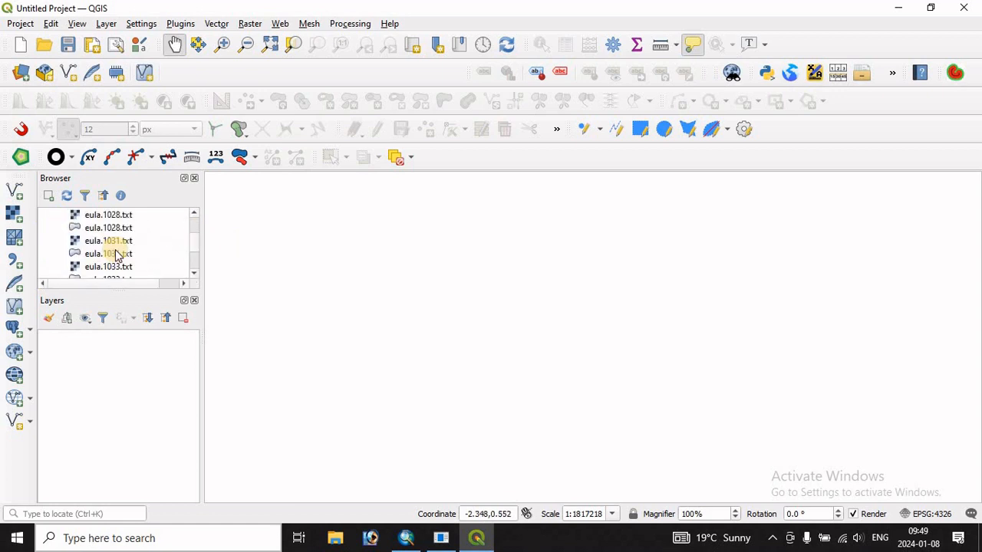
pyautogui.scroll(-5, 115, 257)
pyautogui.scroll(10, 115, 255)
pyautogui.moveTo(121, 216); pyautogui.dragTo(154, 412)
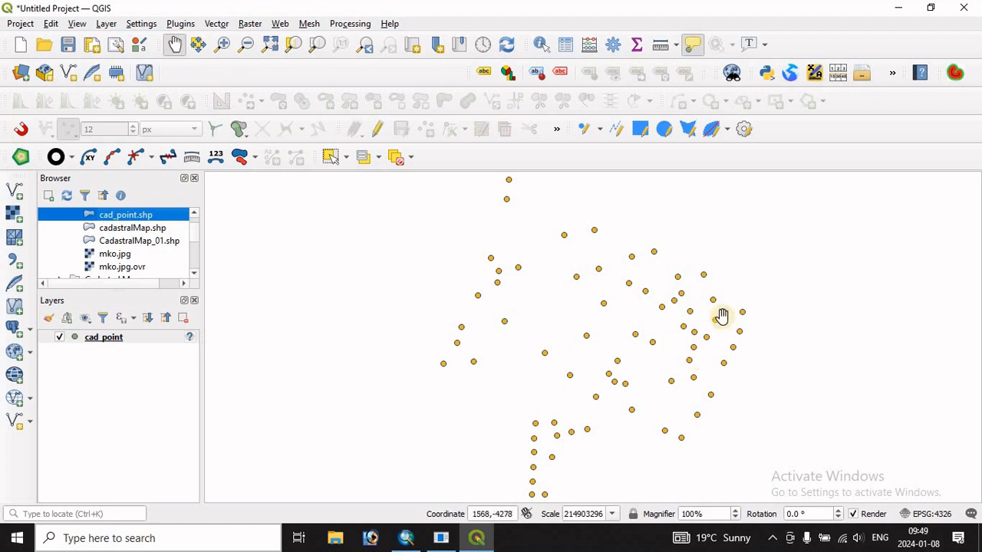
pyautogui.scroll(4, 539, 355)
pyautogui.scroll(-4, 544, 356)
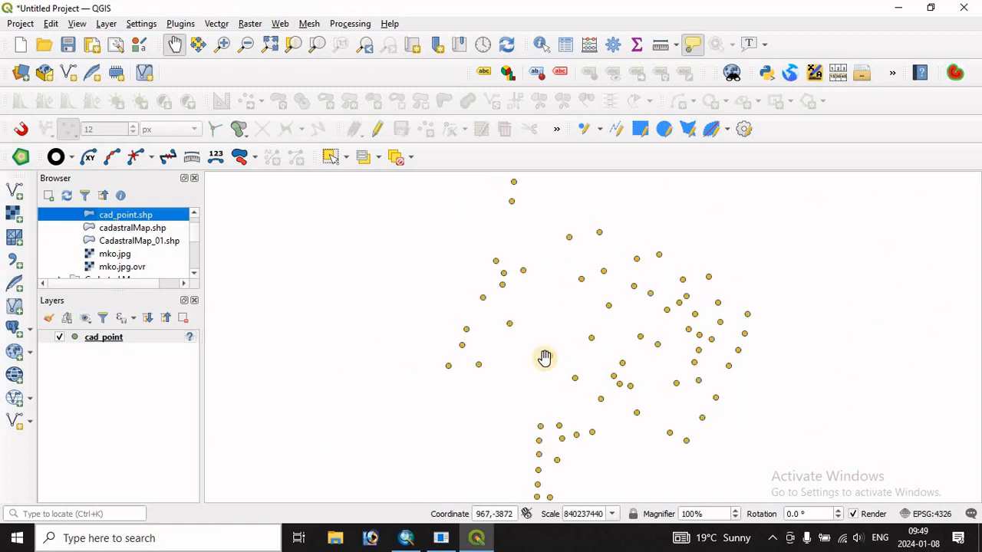
pyautogui.scroll(-2, 544, 357)
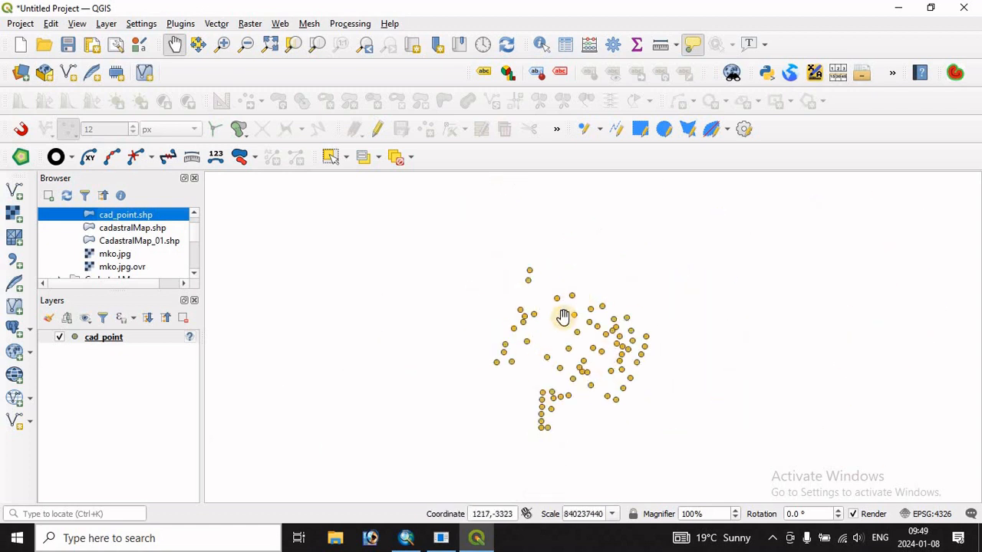
# Inspect the plot field in the cad_point attribute table, then close the table
pyautogui.rightClick(98, 340)
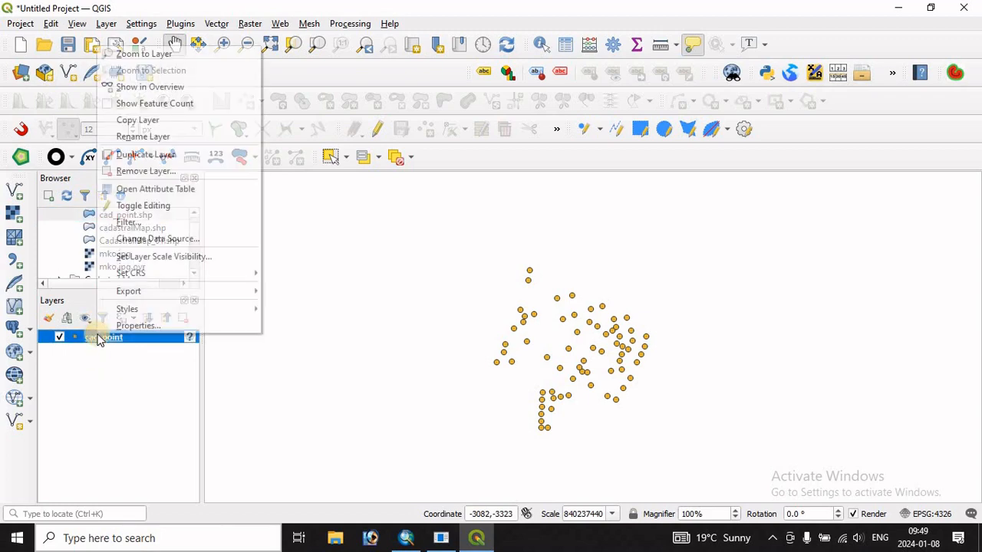
pyautogui.click(158, 192)
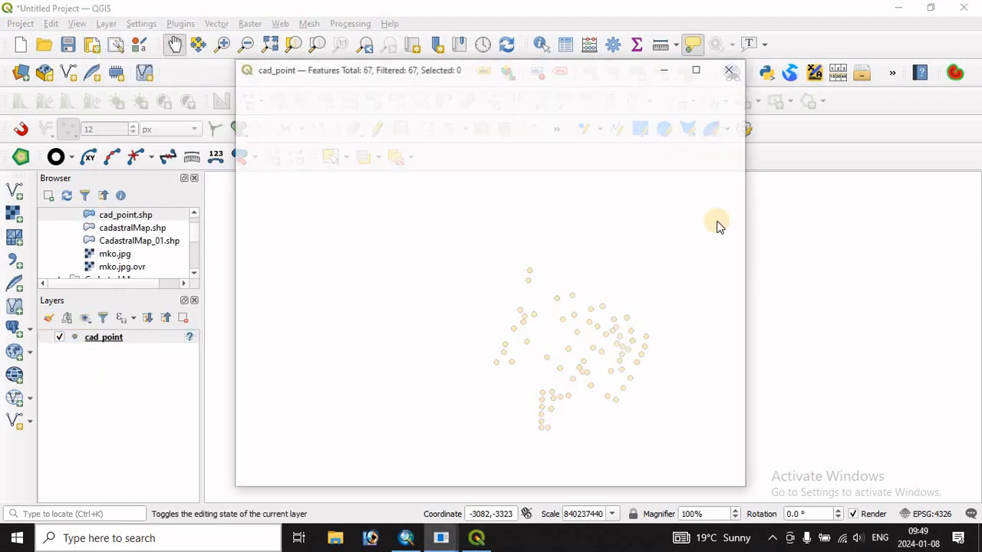
pyautogui.scroll(-14, 357, 268)
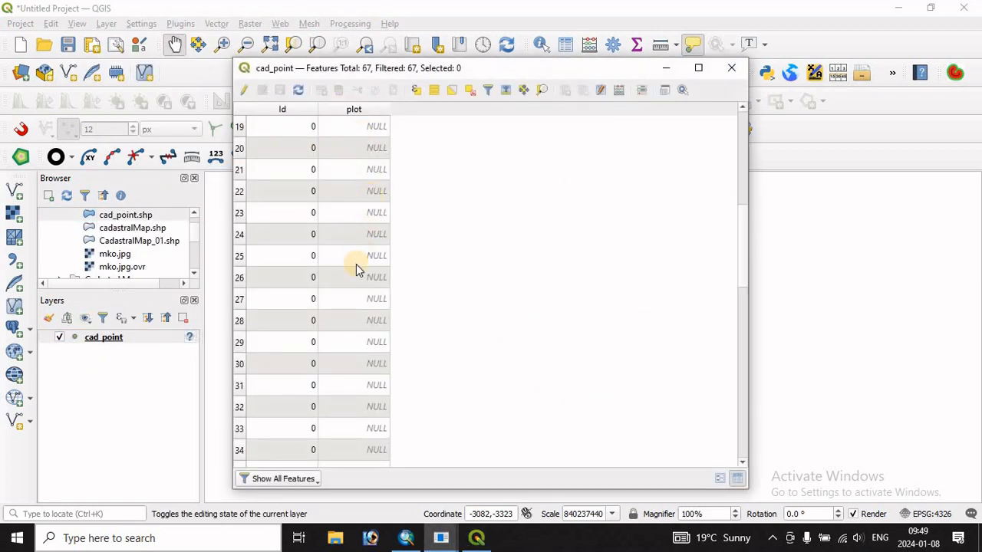
pyautogui.click(731, 67)
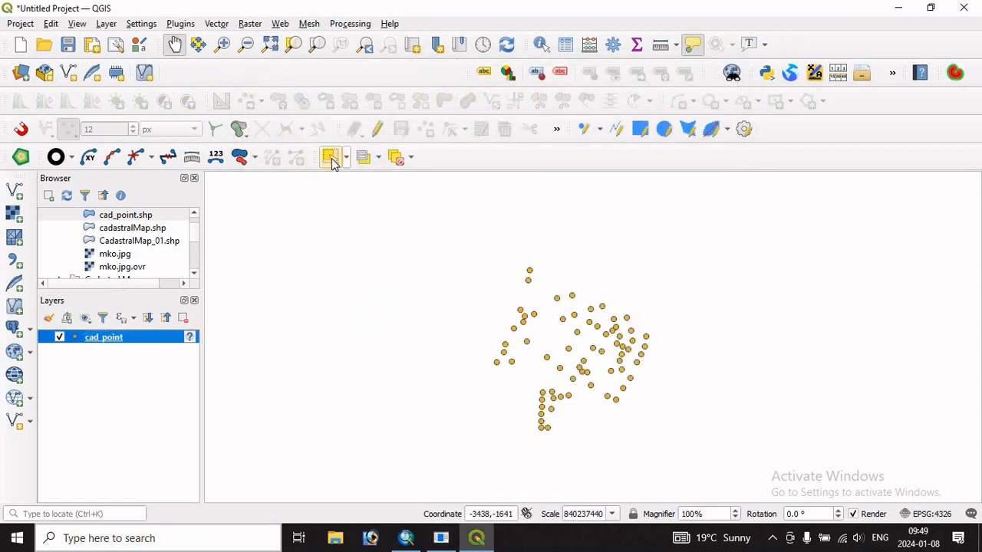
# Select all cad_point points and start HouseNumbering's auto numbering of selected features with plot as the target field
pyautogui.click(332, 158)
pyautogui.moveTo(469, 239); pyautogui.dragTo(711, 476)
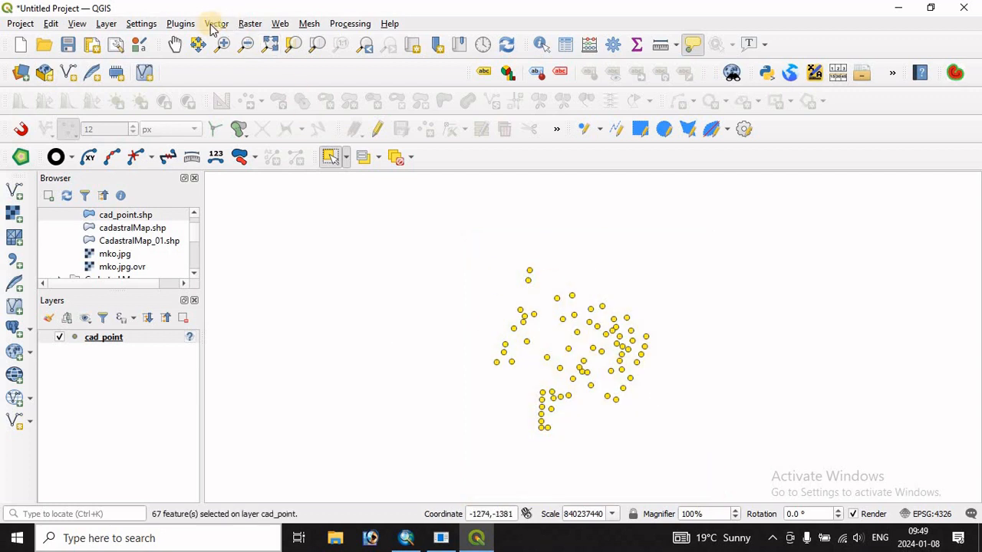
pyautogui.click(178, 23)
pyautogui.moveTo(219, 92)
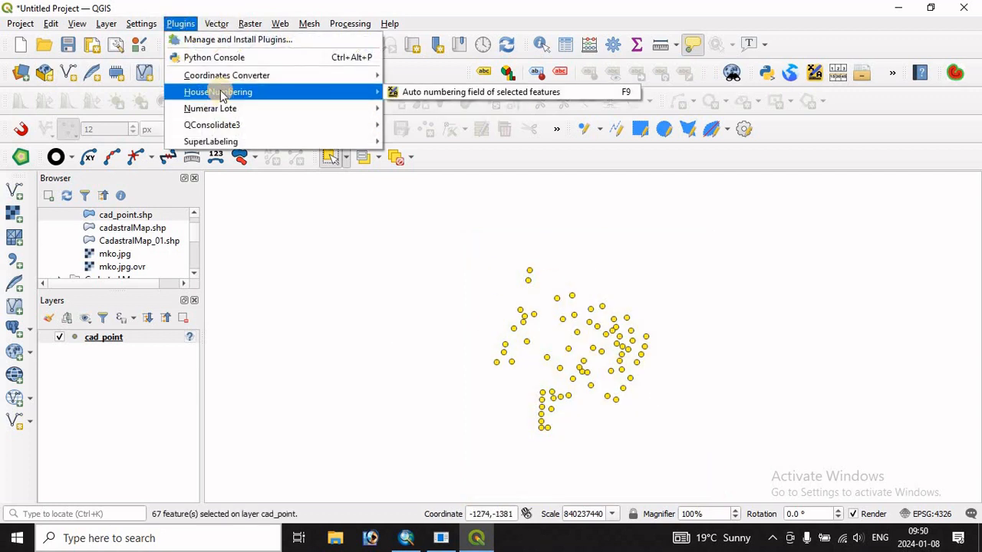
pyautogui.click(500, 93)
pyautogui.moveTo(491, 191); pyautogui.dragTo(300, 109)
pyautogui.click(207, 153)
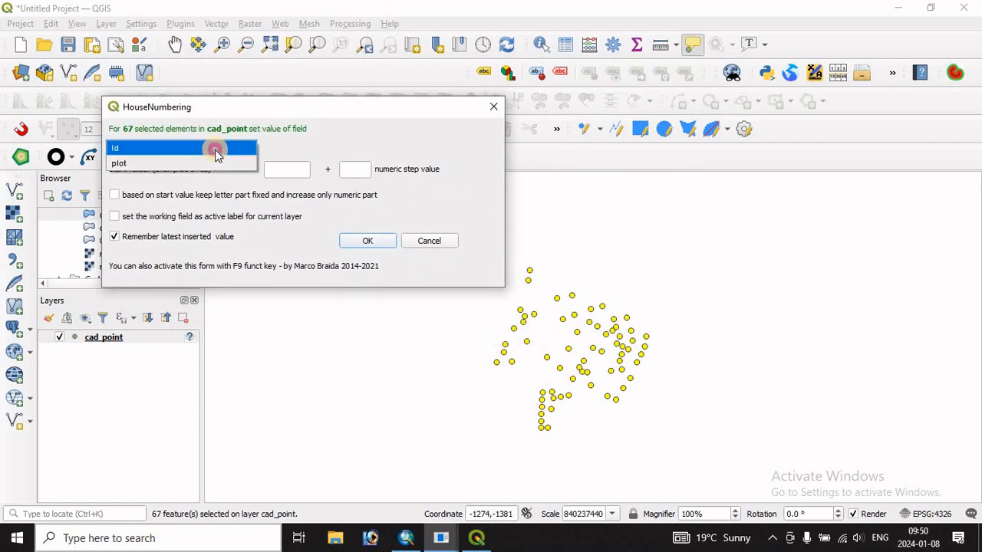
pyautogui.click(125, 164)
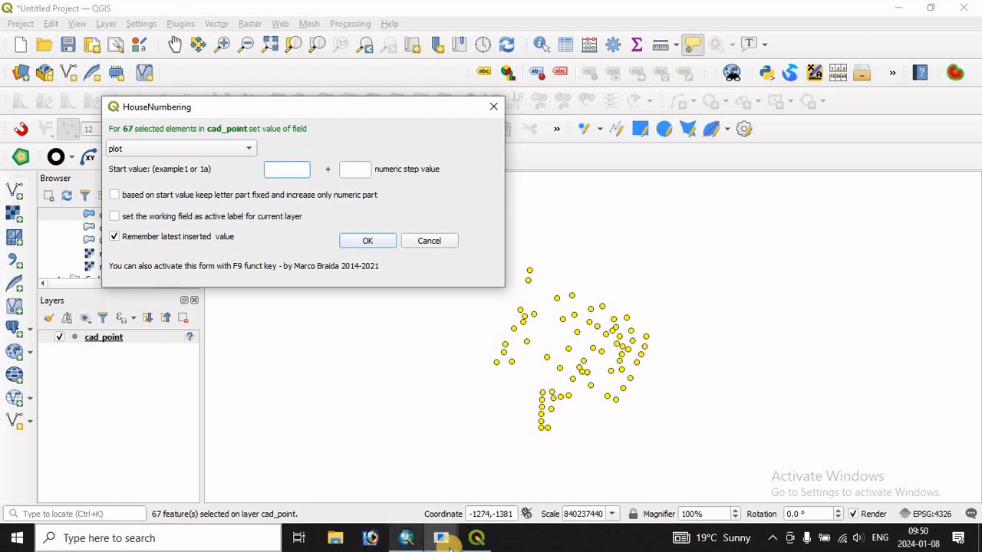
# Switch to ArcMap and examine the southeastern plots on the cadastral map for the starting plot number
pyautogui.click(406, 539)
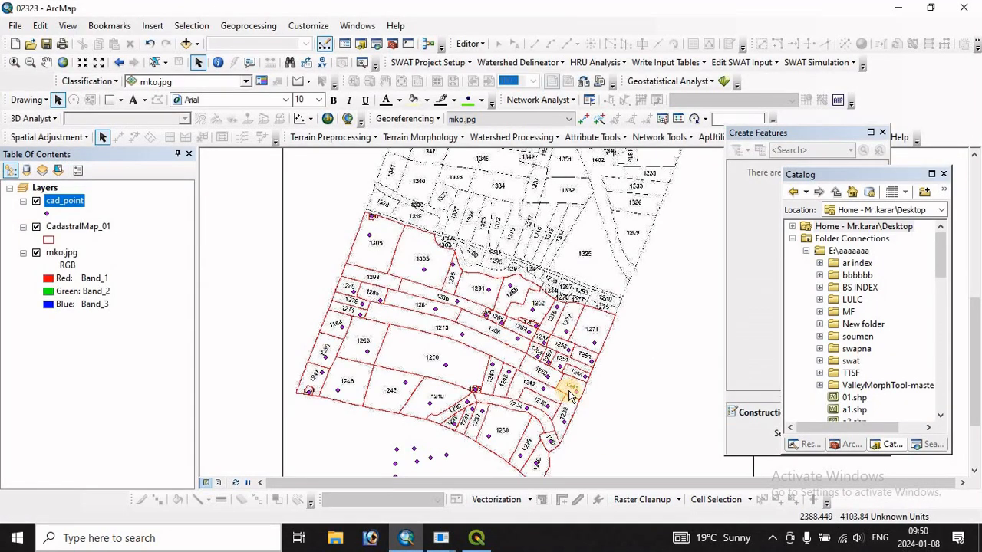
pyautogui.scroll(2, 519, 453)
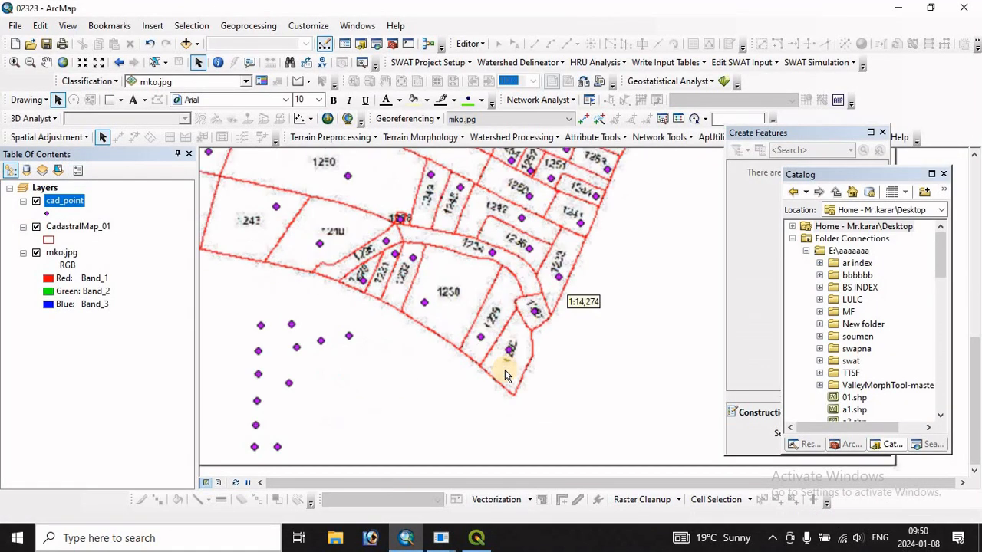
# Check the southeasternmost plot's number on the map, then in QGIS number the selected points' plot field from 1226 with numeric step 1
pyautogui.scroll(5, 504, 371)
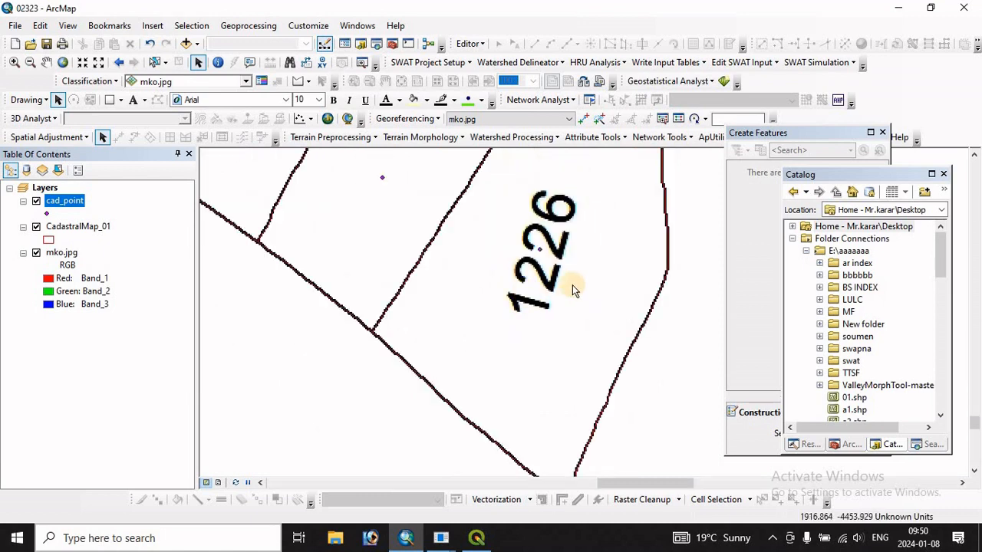
pyautogui.scroll(-1, 557, 336)
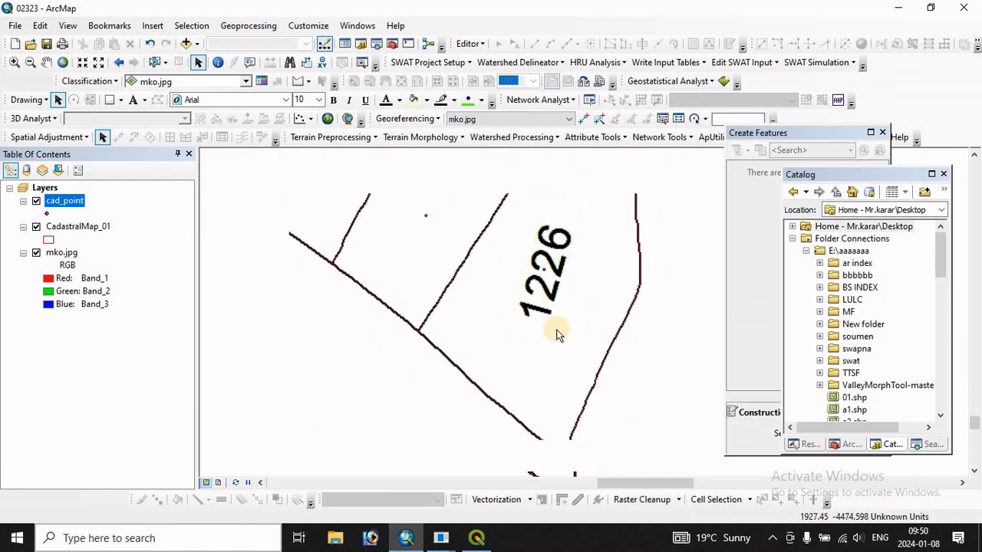
pyautogui.scroll(-4, 557, 335)
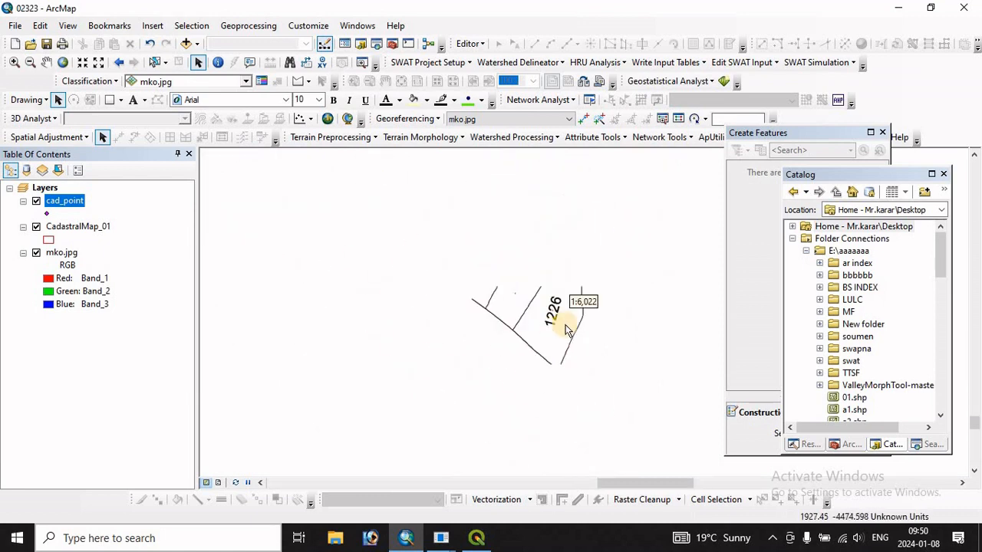
pyautogui.click(479, 541)
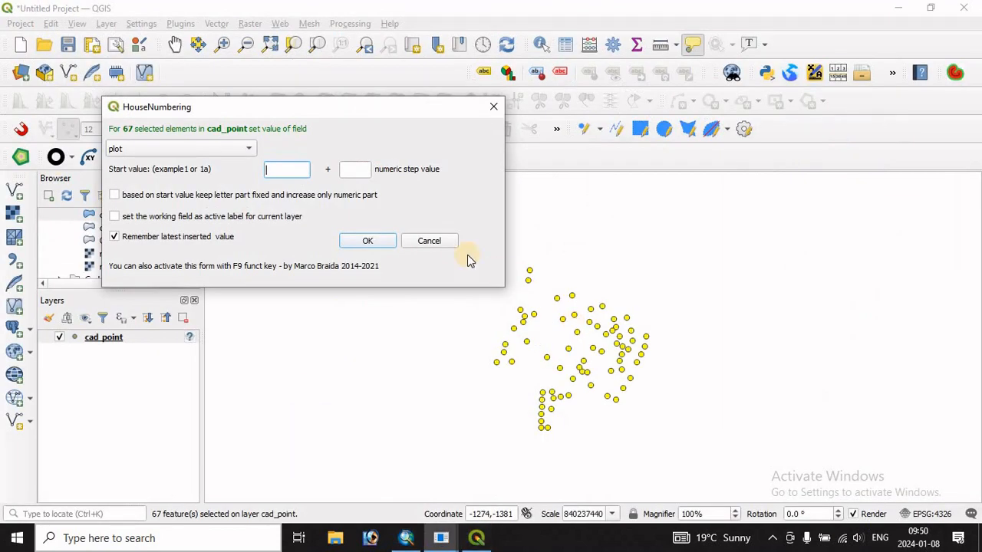
pyautogui.write('1226')
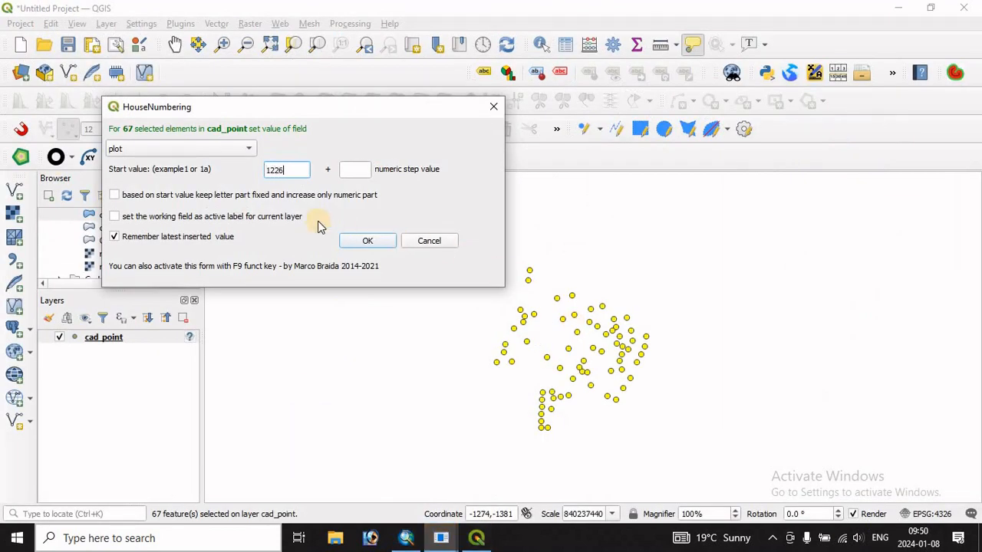
pyautogui.click(347, 168)
pyautogui.write('1')
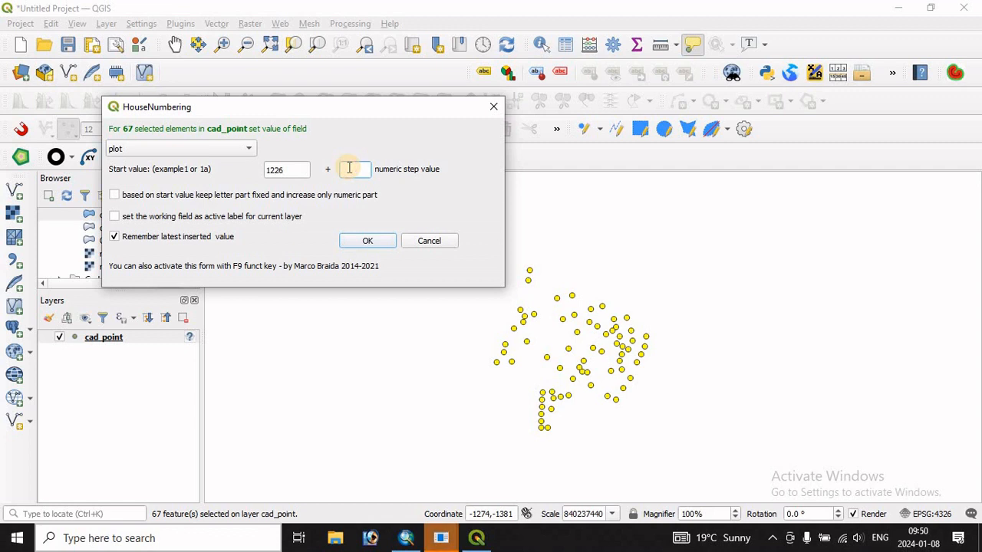
pyautogui.click(369, 243)
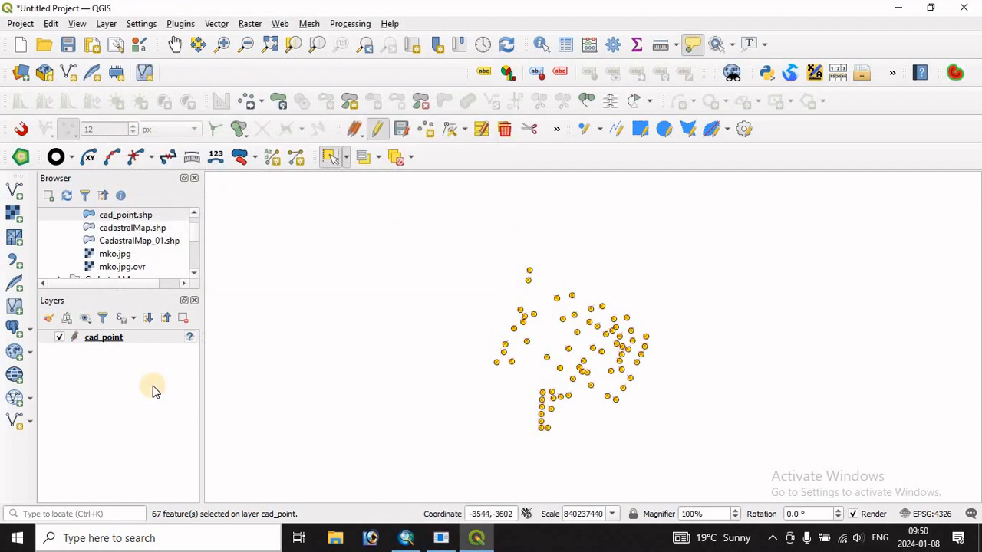
# Review the plot numbers in the cad_point attribute table, save the layer edits and close the table
pyautogui.rightClick(102, 338)
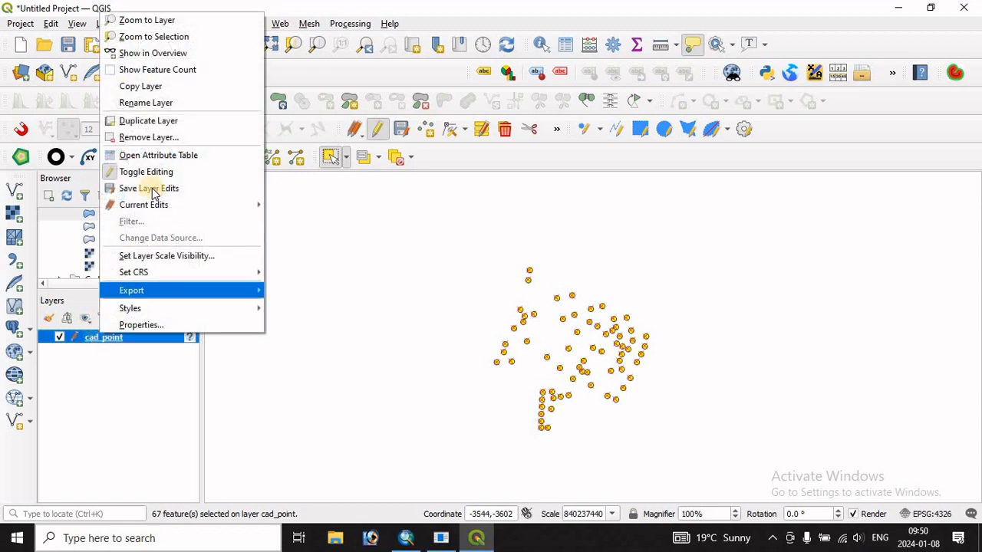
pyautogui.click(150, 156)
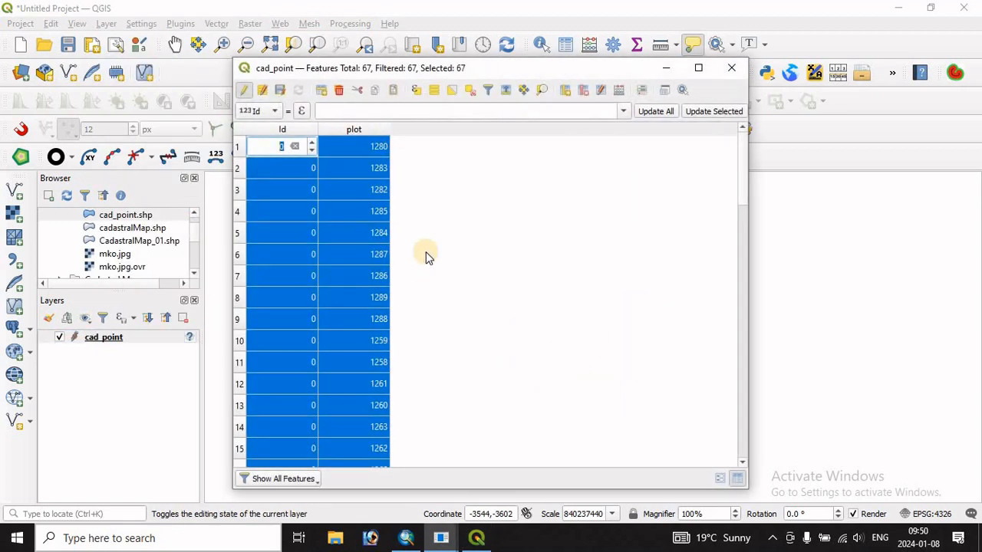
pyautogui.click(355, 156)
pyautogui.scroll(-5, 354, 230)
pyautogui.scroll(-12, 353, 237)
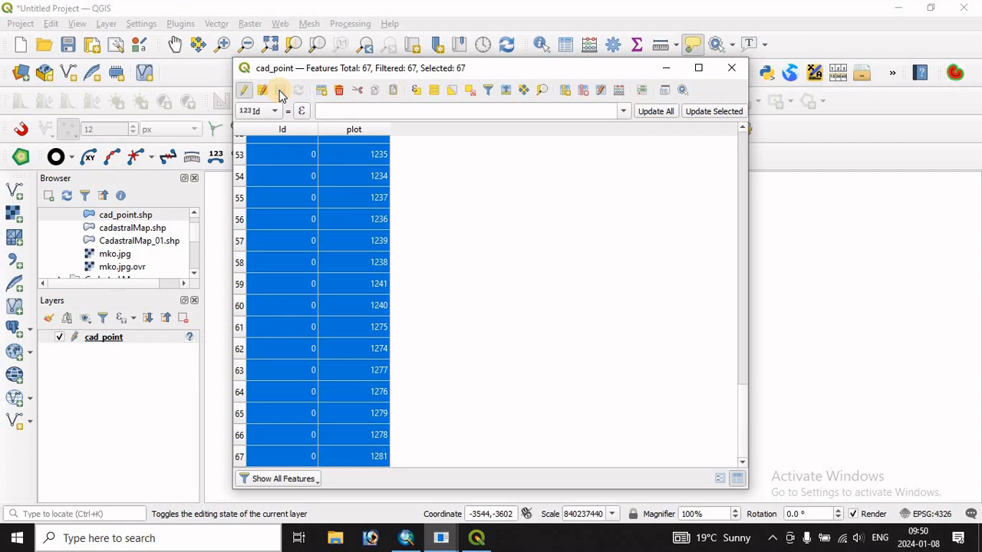
pyautogui.click(731, 68)
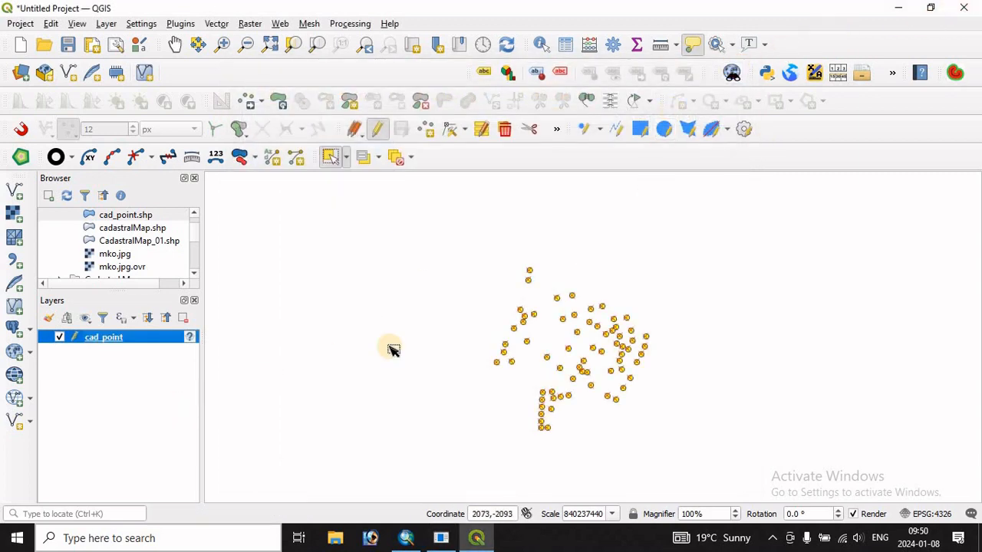
# Close QGIS and, in ArcMap, refresh the E:\auto plot no folder and add its cad_point.shp to the map
pyautogui.click(968, 9)
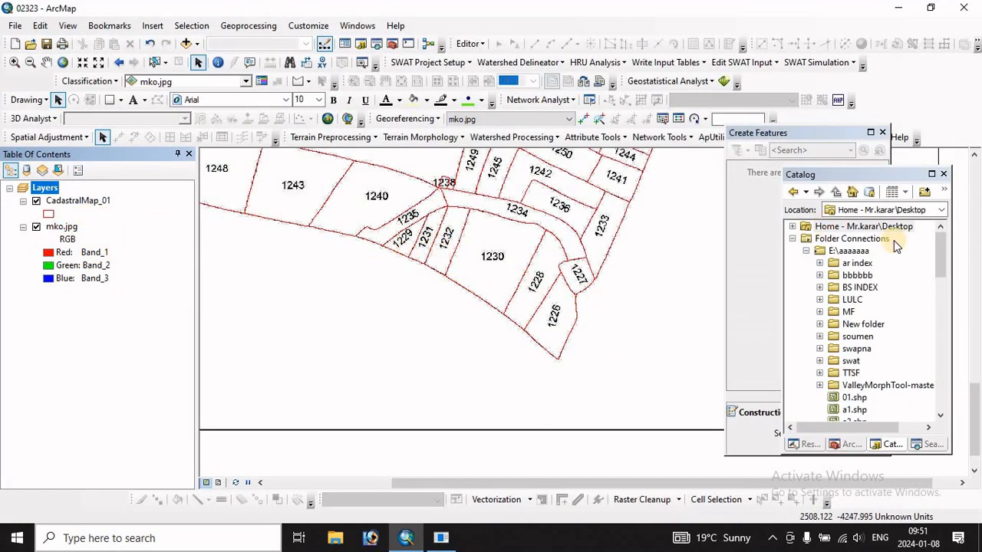
pyautogui.click(807, 251)
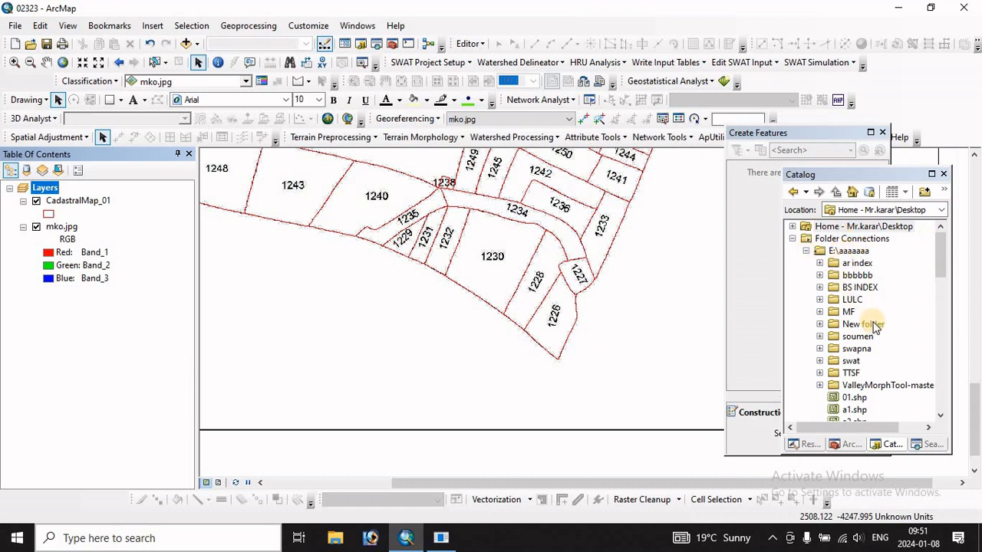
pyautogui.click(849, 287)
pyautogui.rightClick(853, 289)
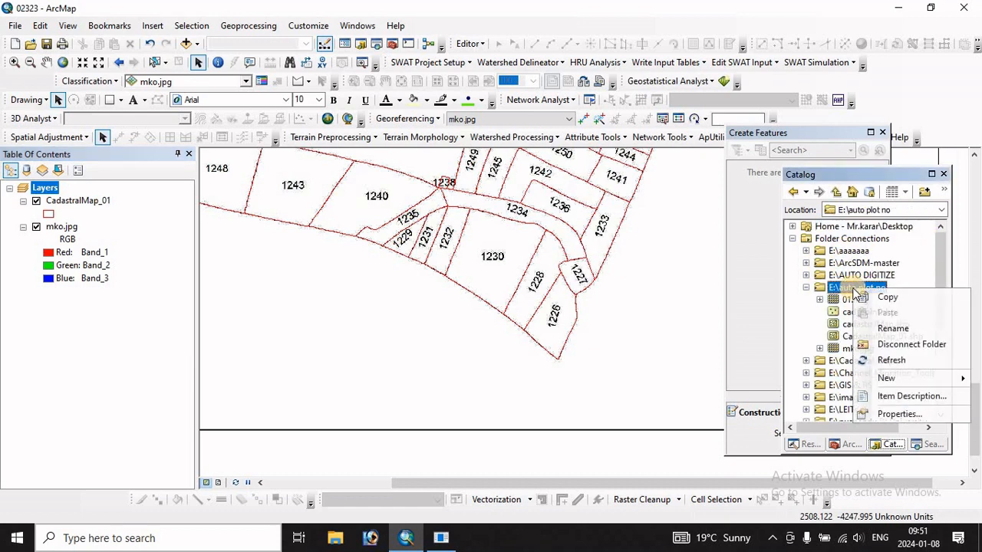
pyautogui.click(890, 359)
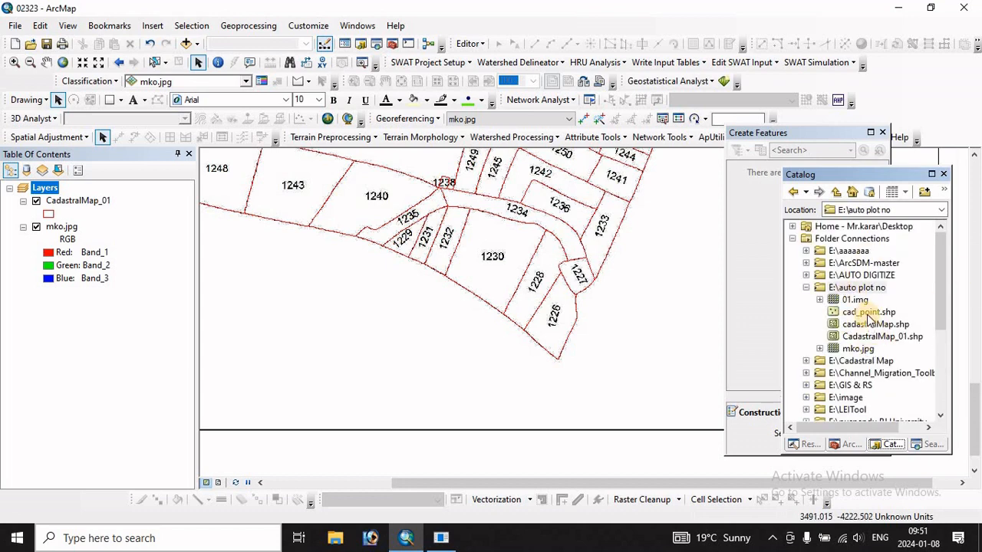
pyautogui.moveTo(867, 312); pyautogui.dragTo(480, 309)
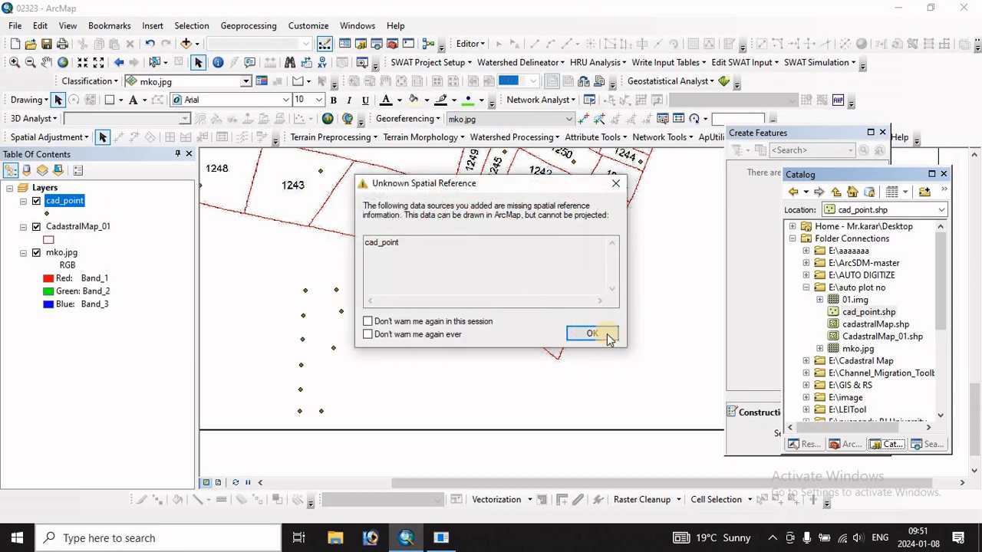
pyautogui.click(592, 334)
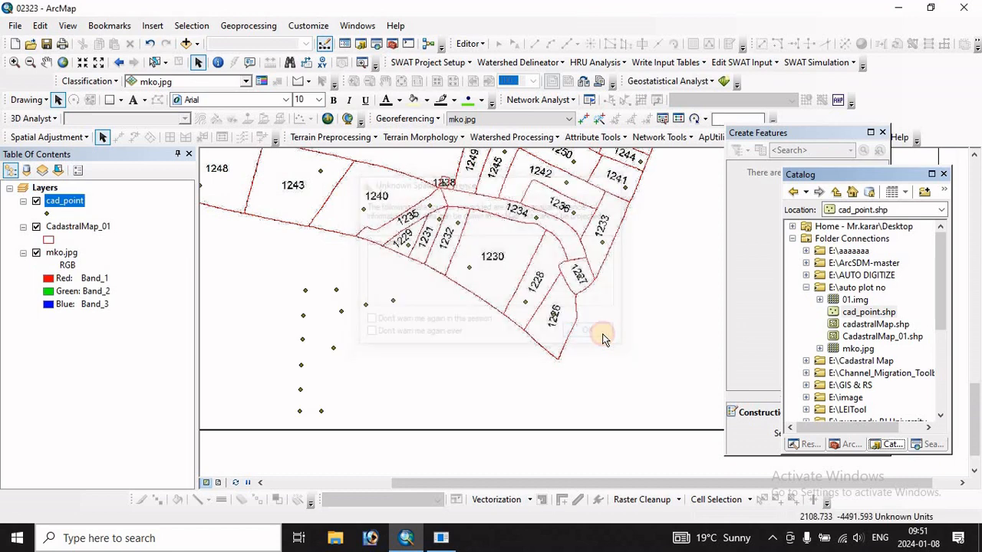
# Check the plot values in cad_point's attribute table, then close it and hide the mko.jpg layer
pyautogui.rightClick(65, 207)
pyautogui.click(108, 244)
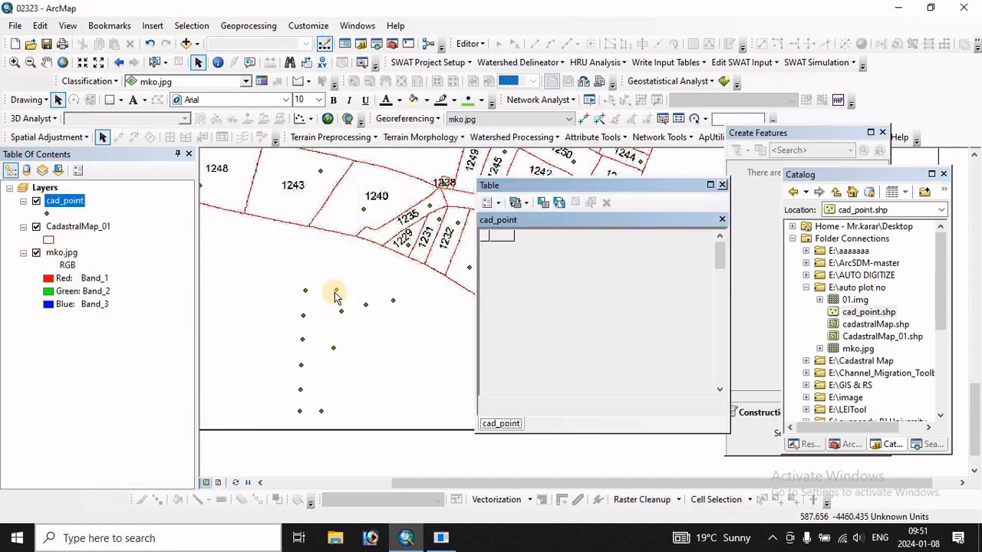
pyautogui.scroll(-6, 587, 286)
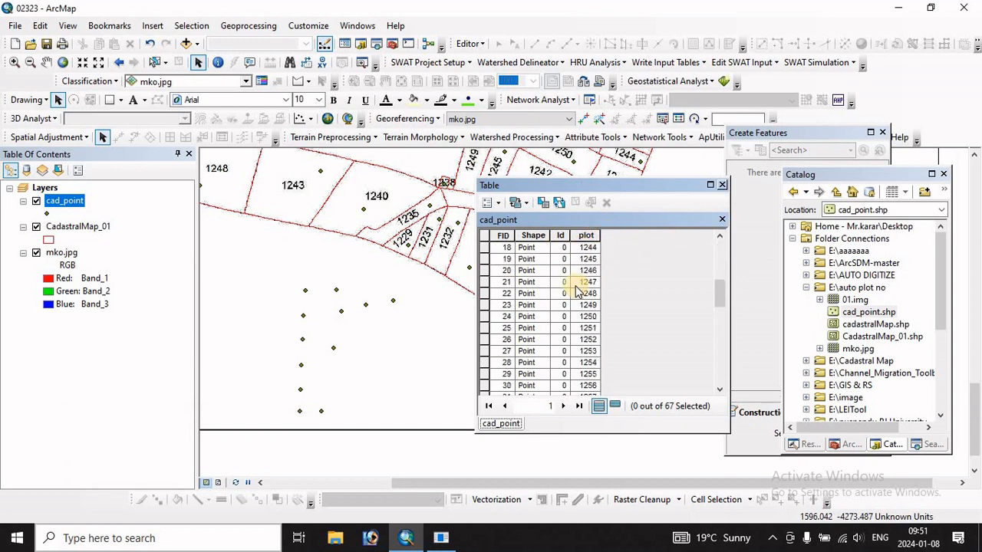
pyautogui.scroll(6, 577, 290)
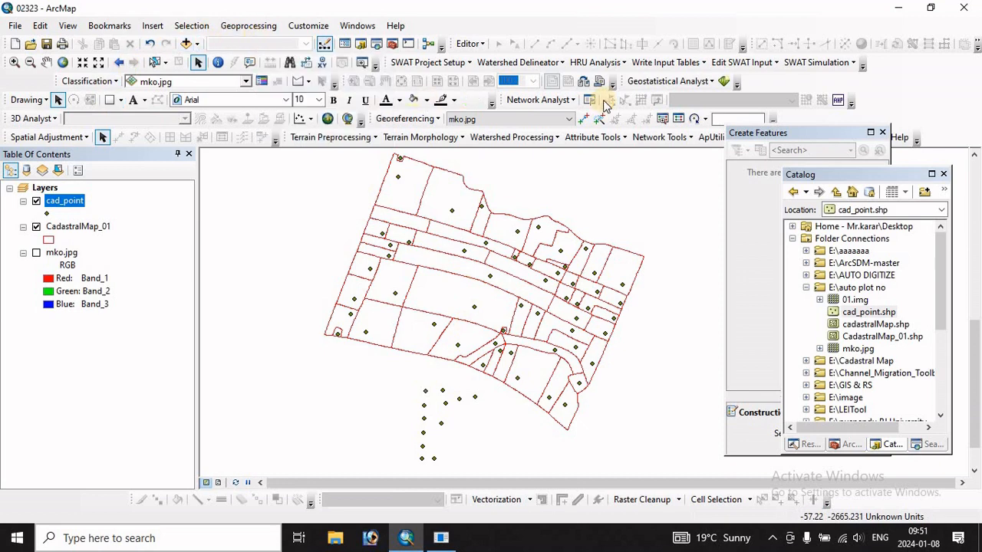
# Search for "spatial join" and open the Spatial Join (Analysis) tool
pyautogui.click(325, 46)
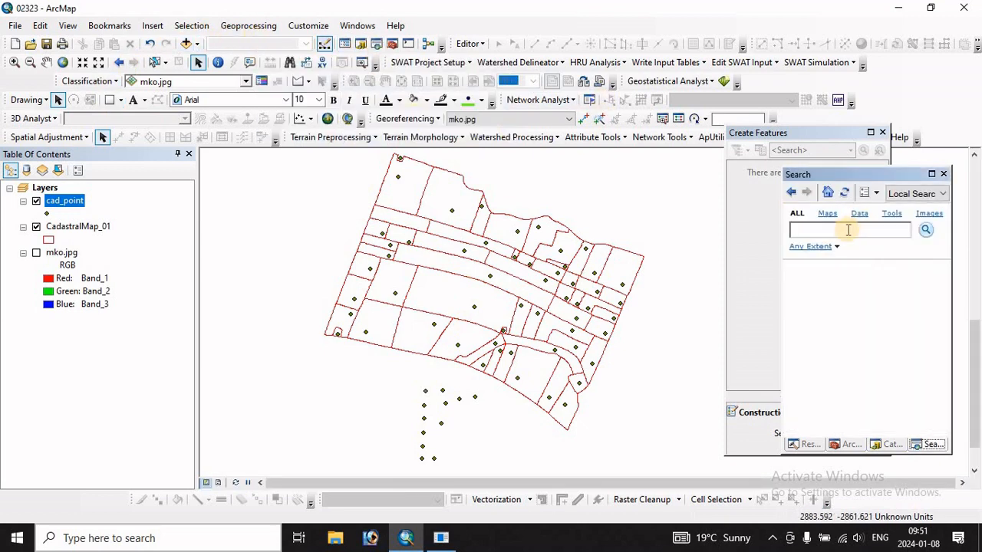
pyautogui.click(848, 231)
pyautogui.write('spatial join')
pyautogui.click(926, 230)
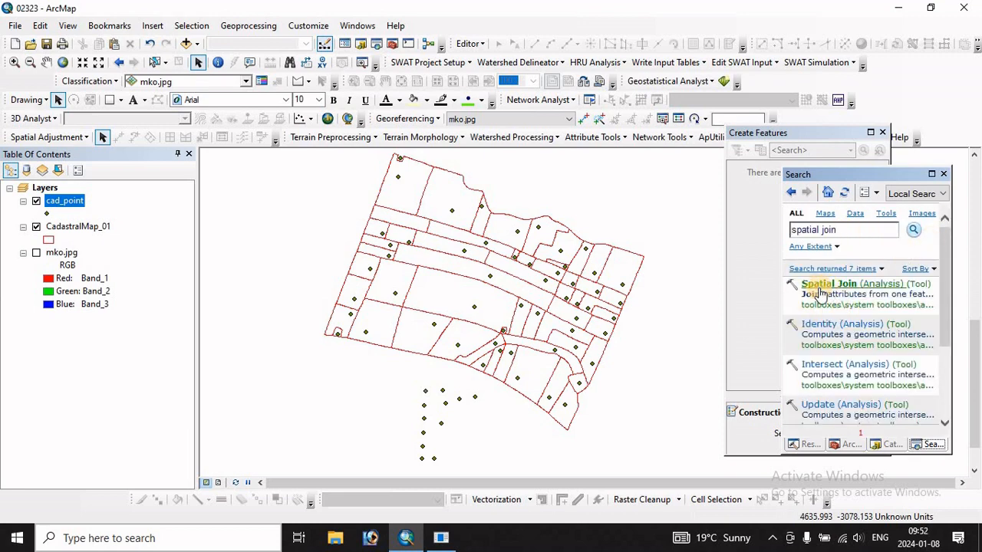
pyautogui.click(820, 290)
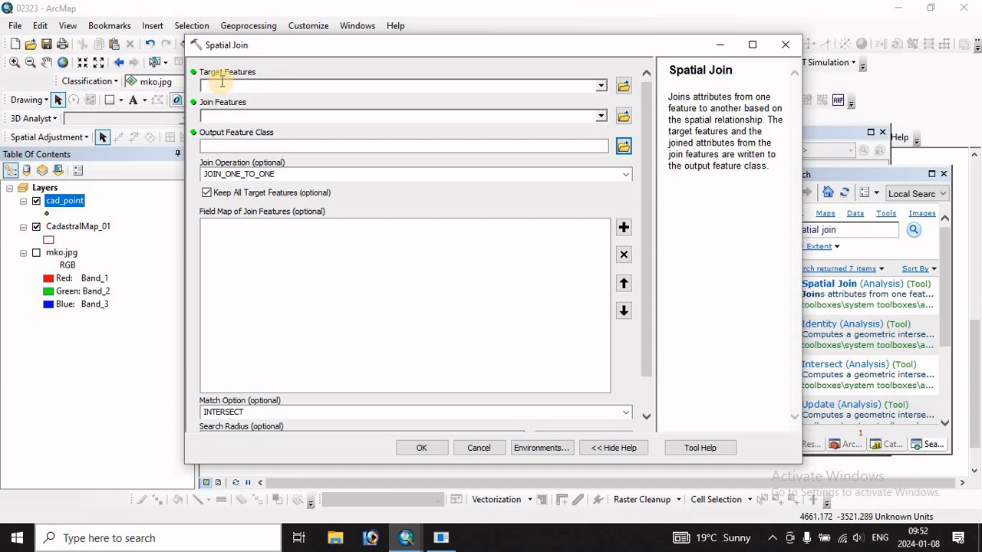
# Set CadastralMap_01 as the Spatial Join target features and cad_point as the join features
pyautogui.click(601, 86)
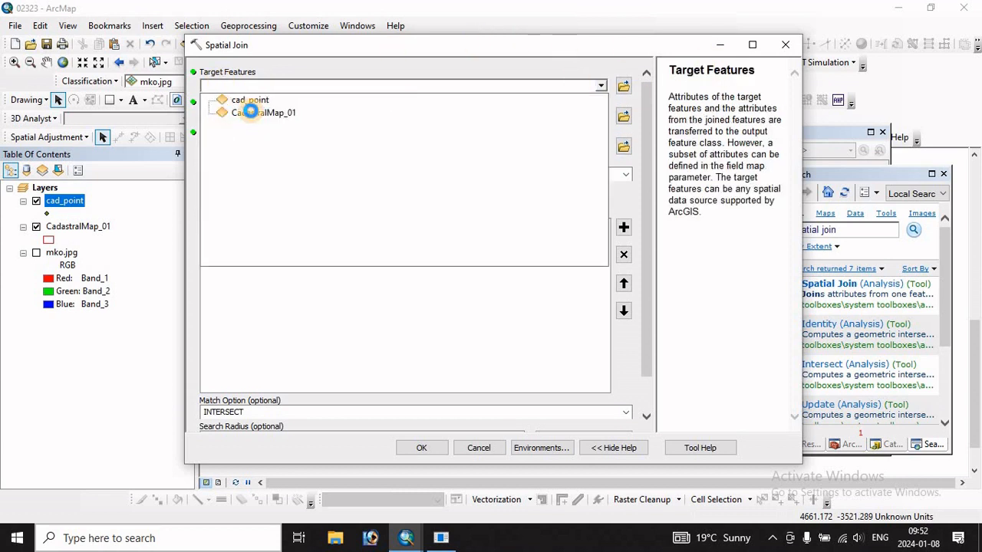
pyautogui.click(250, 112)
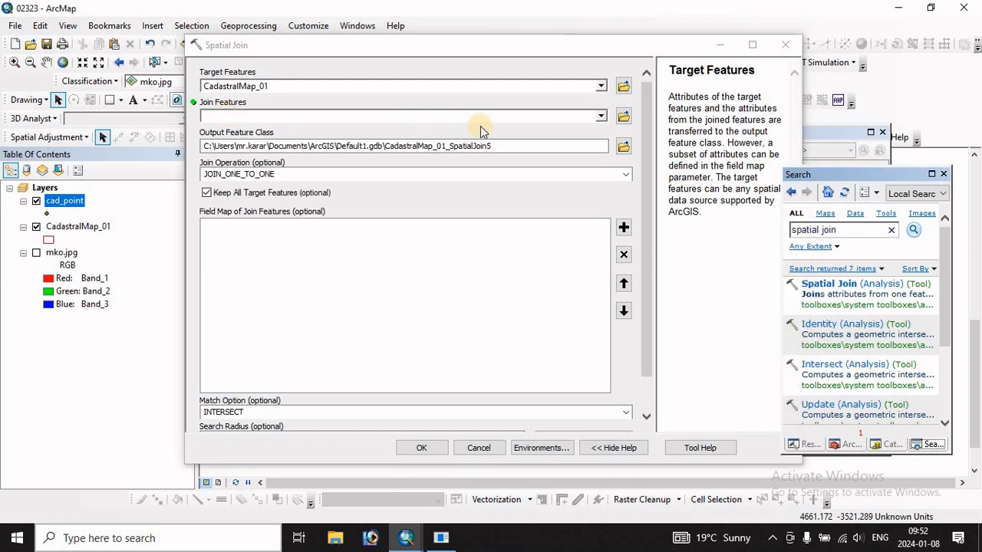
pyautogui.click(600, 116)
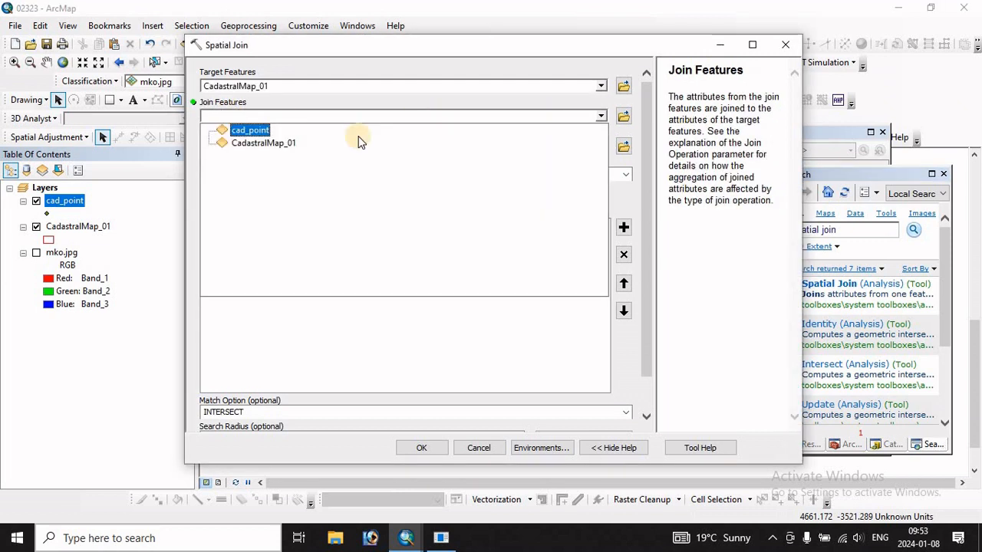
pyautogui.click(247, 131)
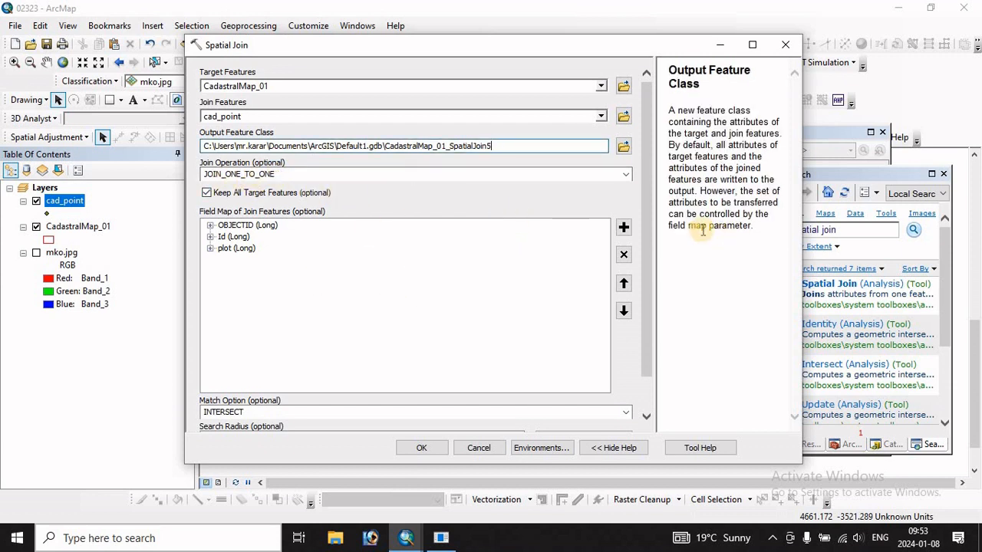
# Set the Spatial Join match option to CONTAINS and run the tool
pyautogui.moveTo(642, 262); pyautogui.dragTo(649, 338)
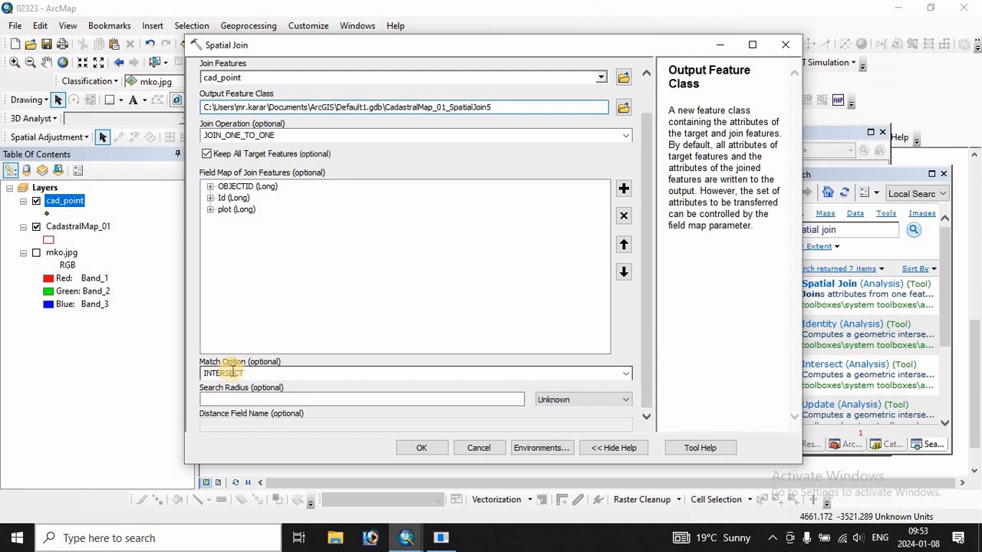
pyautogui.click(625, 375)
pyautogui.click(513, 376)
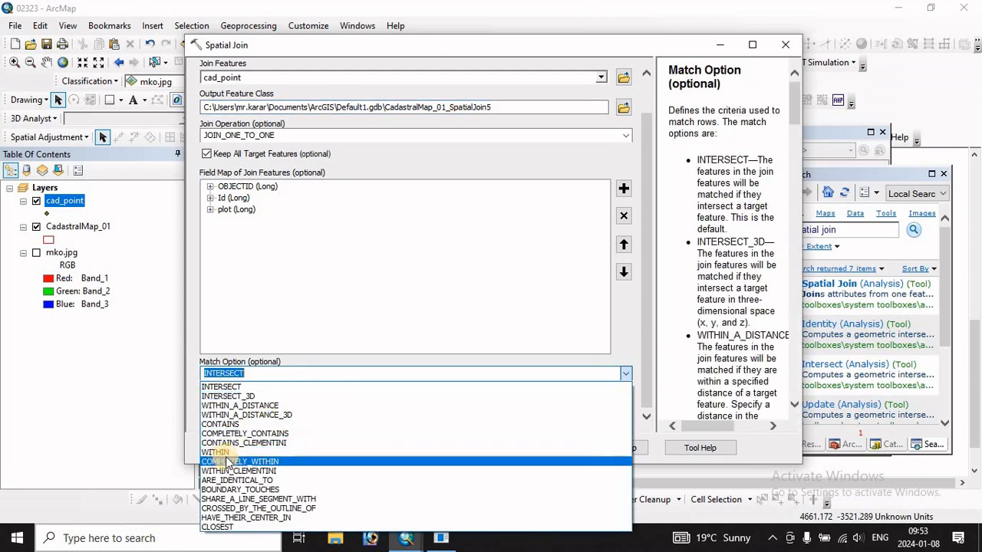
pyautogui.click(231, 426)
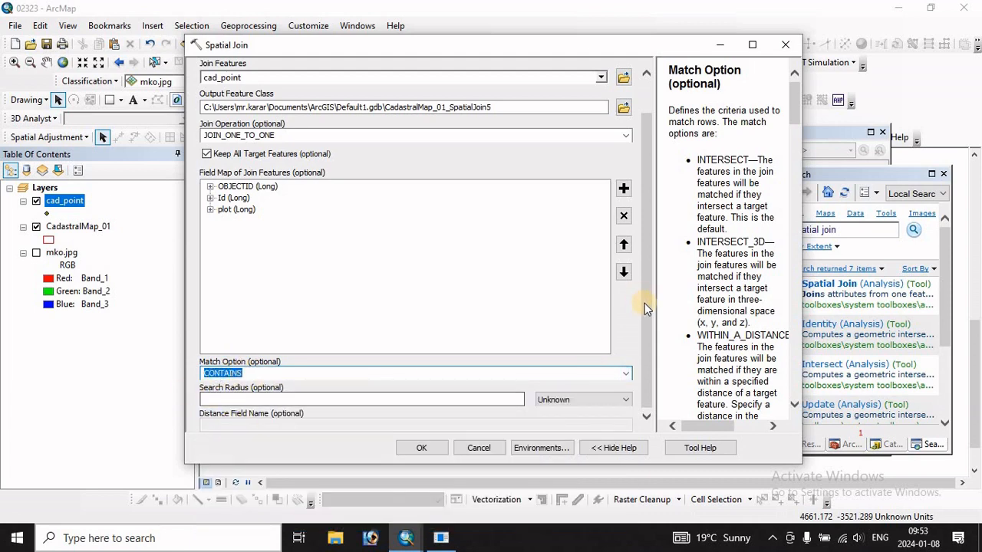
pyautogui.click(421, 448)
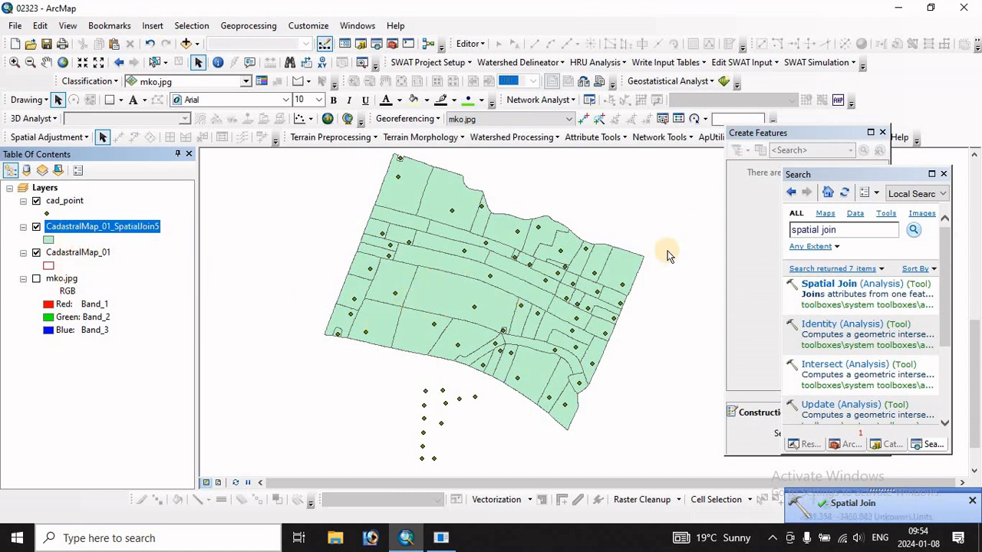
# Hide the CadastralMap_01 and cad_point layers, and give the CadastralMap_01_SpatialJoin5 parcels a hollow fill with a red outline
pyautogui.click(37, 253)
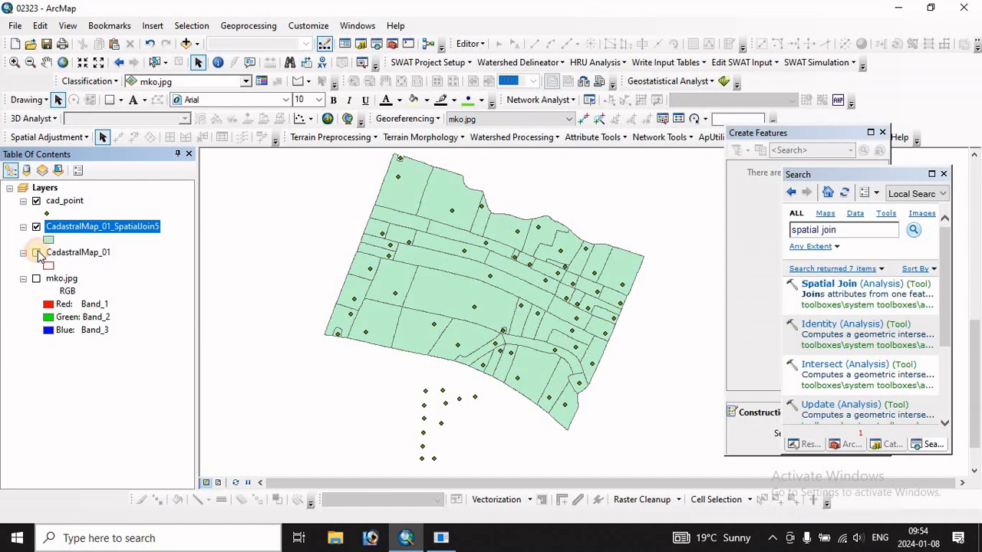
pyautogui.click(36, 201)
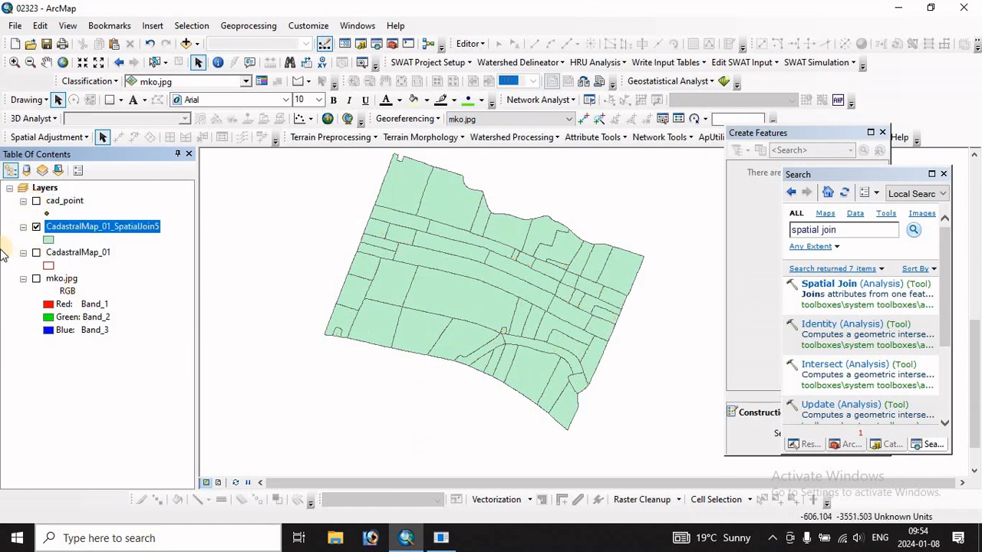
pyautogui.click(48, 240)
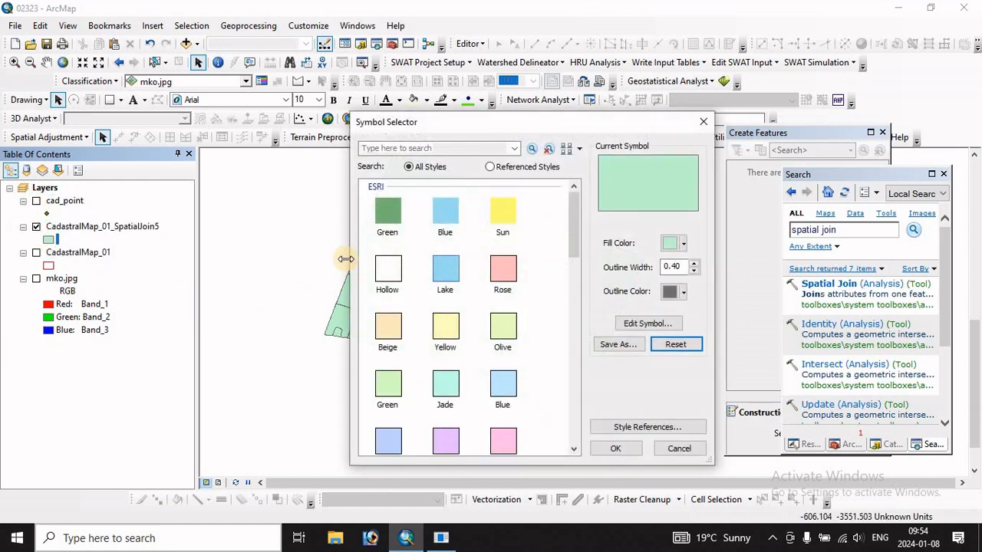
pyautogui.click(390, 270)
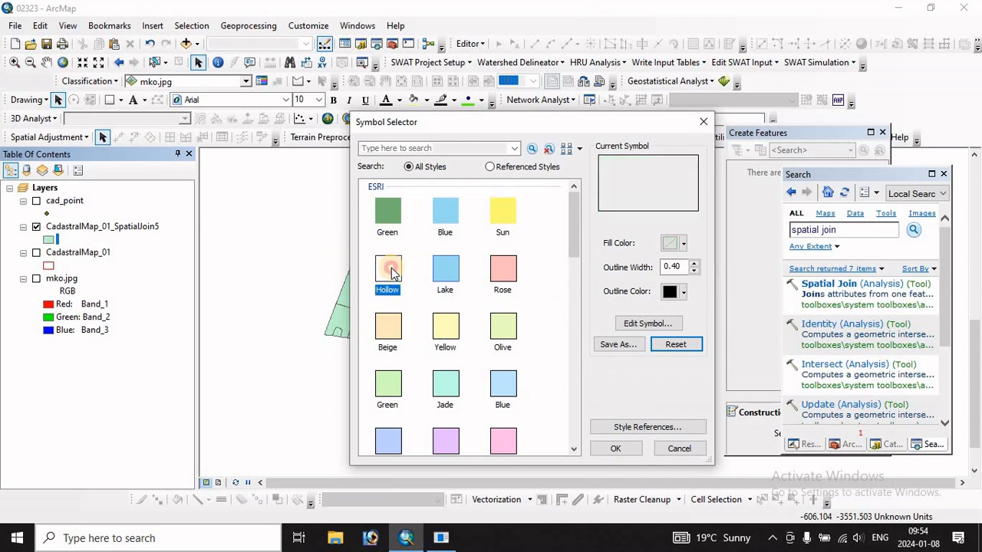
pyautogui.click(664, 293)
pyautogui.click(653, 401)
pyautogui.click(611, 449)
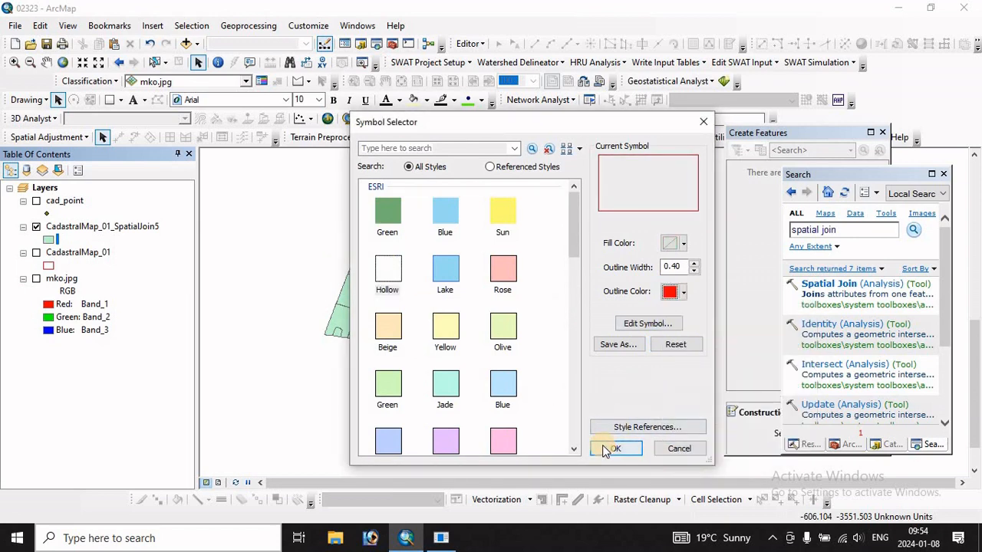
# Check the plot values in the CadastralMap_01_SpatialJoin5 attribute table and close it
pyautogui.rightClick(91, 228)
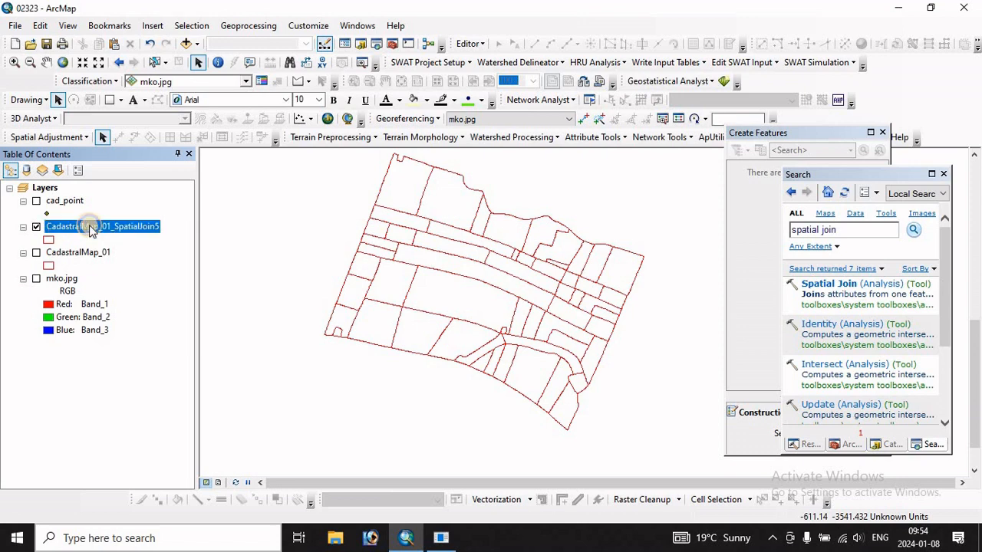
pyautogui.click(130, 254)
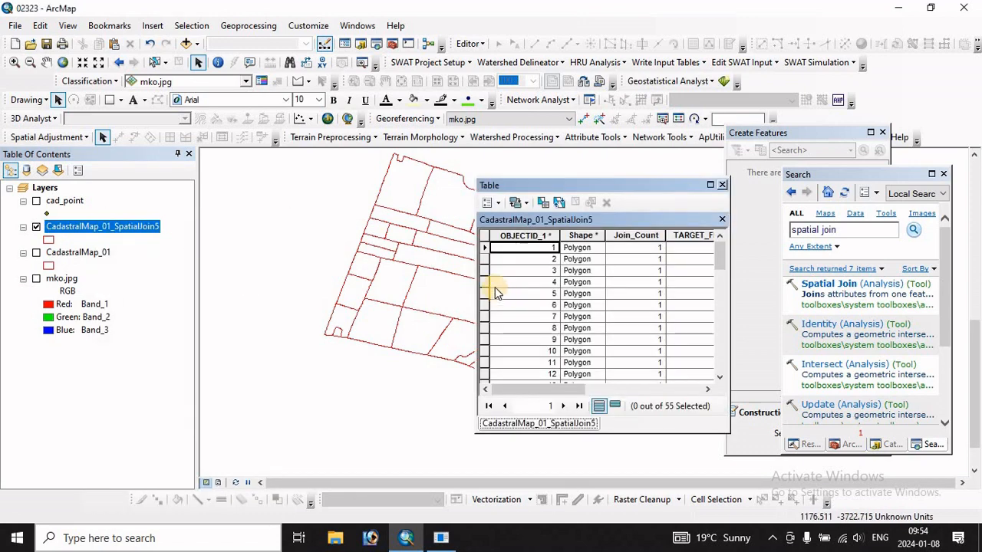
pyautogui.moveTo(564, 393); pyautogui.dragTo(682, 394)
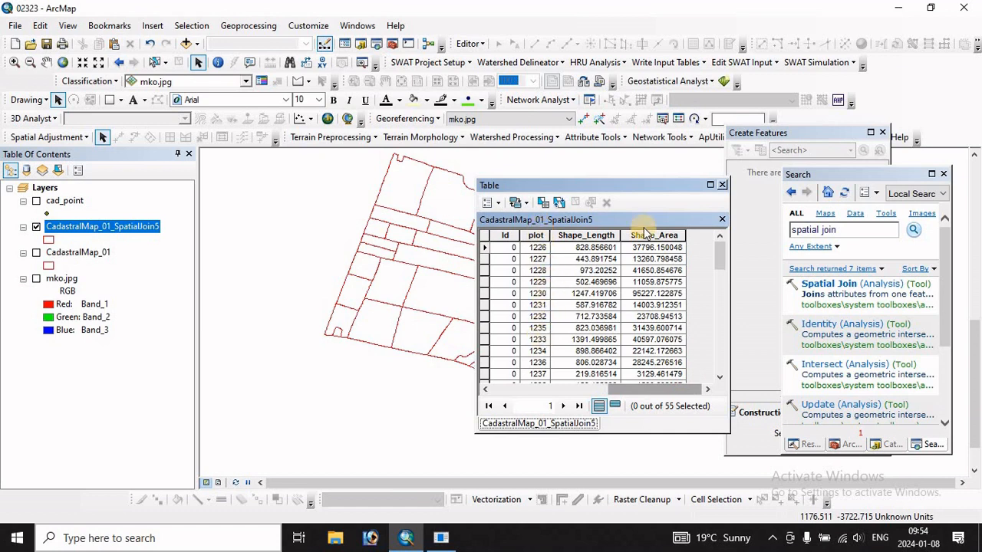
pyautogui.click(724, 186)
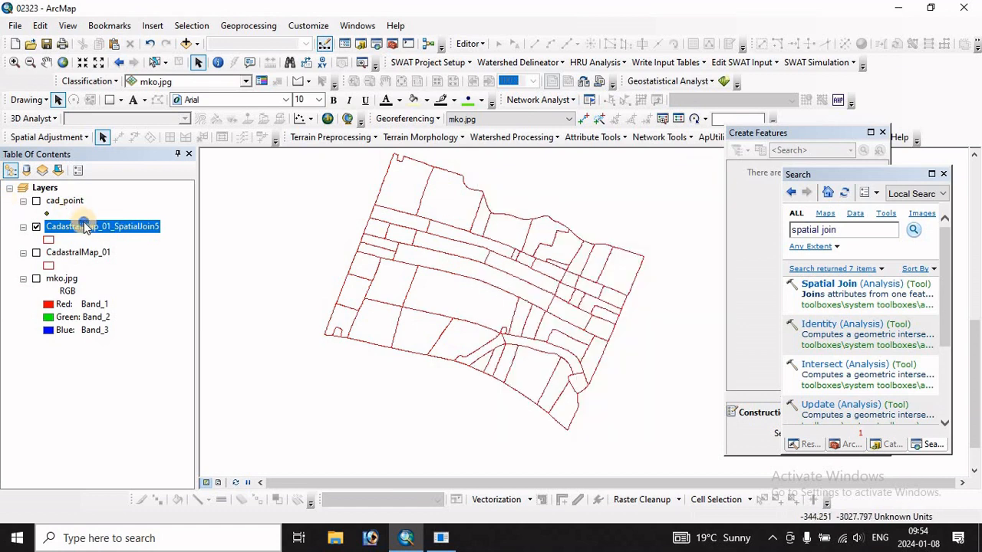
# Turn on labels for the CadastralMap_01_SpatialJoin5 layer using plot as the label field
pyautogui.rightClick(84, 224)
pyautogui.click(412, 320)
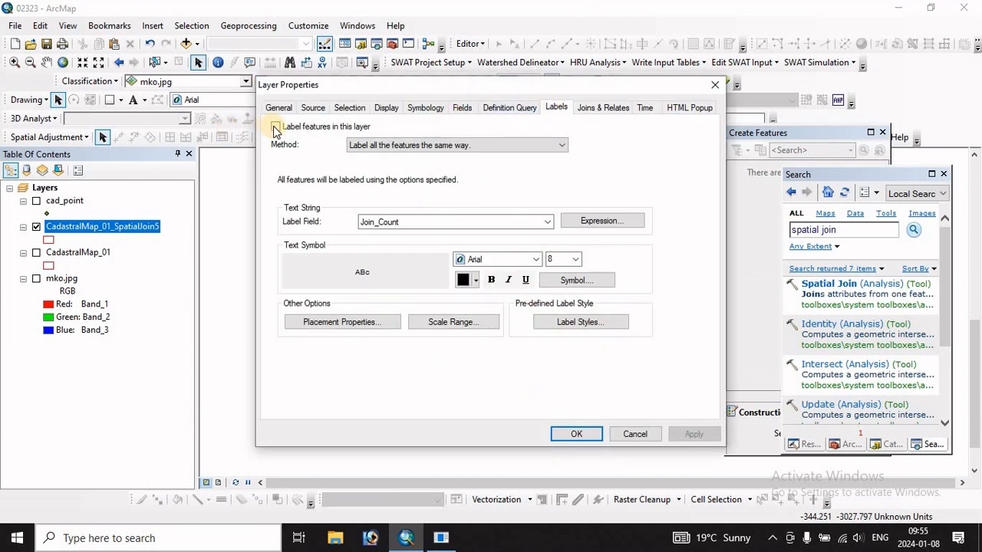
pyautogui.click(275, 127)
pyautogui.click(423, 221)
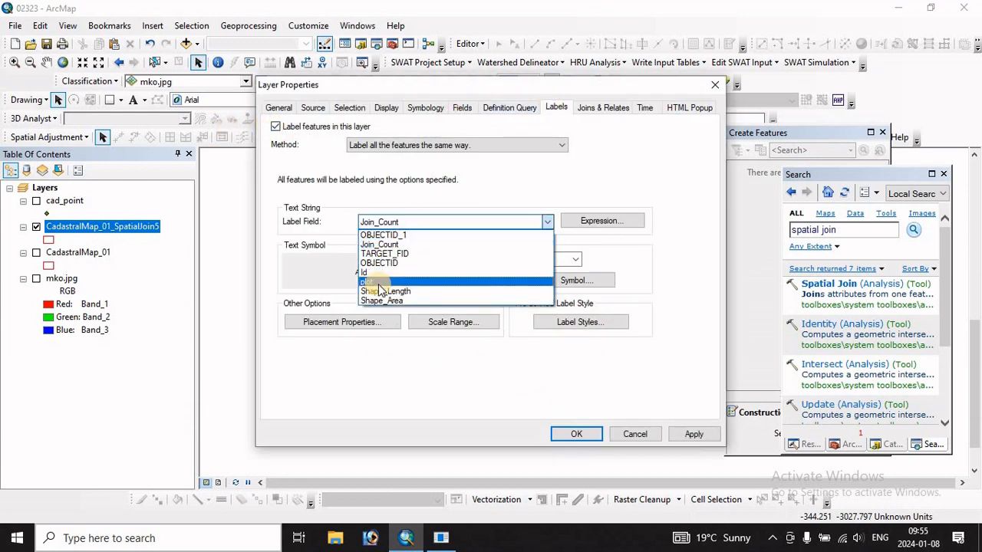
pyautogui.click(374, 282)
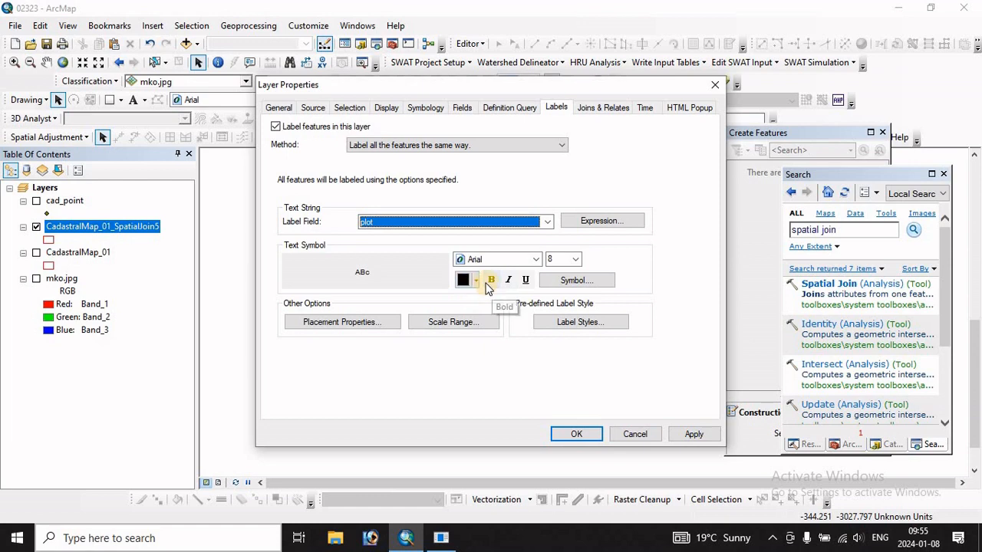
# Set the parcel label text to size 12 in red and apply the label settings
pyautogui.click(543, 260)
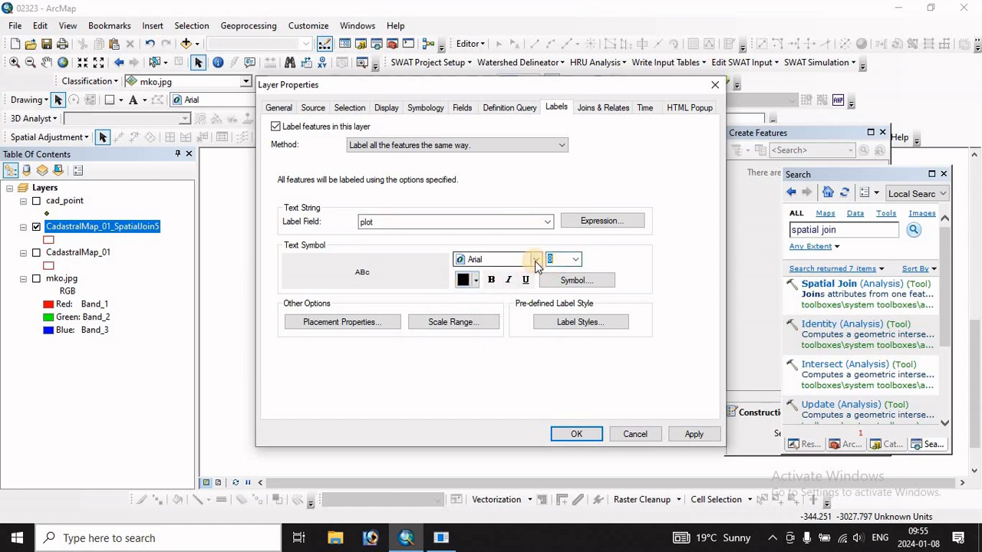
pyautogui.write('12')
pyautogui.click(345, 322)
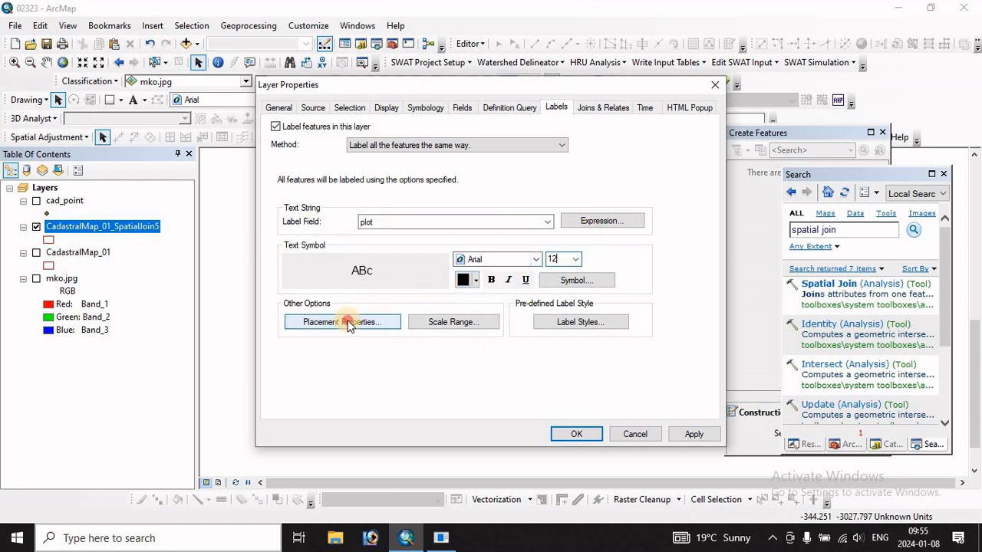
pyautogui.click(539, 425)
pyautogui.click(476, 280)
pyautogui.click(485, 341)
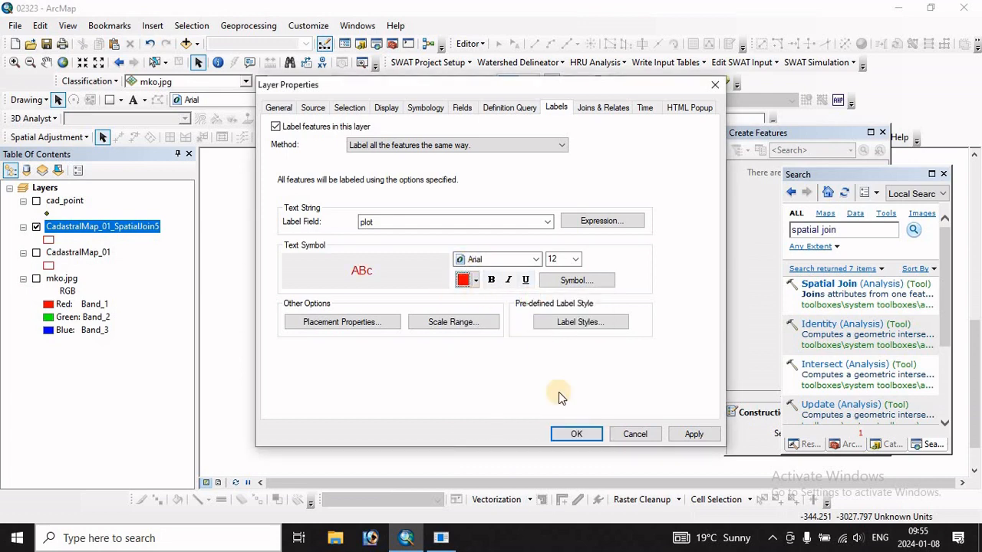
pyautogui.click(697, 433)
pyautogui.click(582, 434)
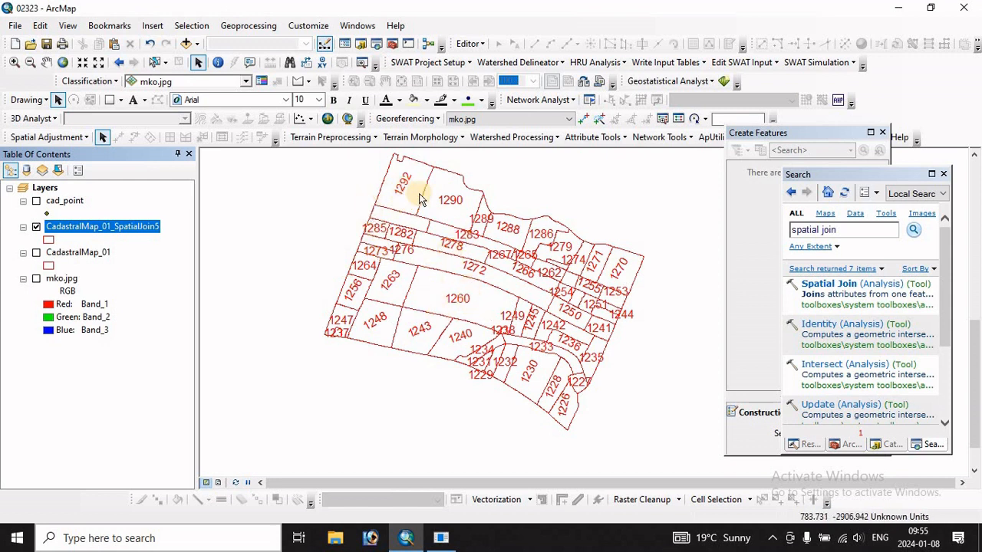
# Show the mko.jpg layer and compare the red plot labels with the scanned plot numbers parcel by parcel
pyautogui.click(36, 282)
pyautogui.scroll(5, 537, 388)
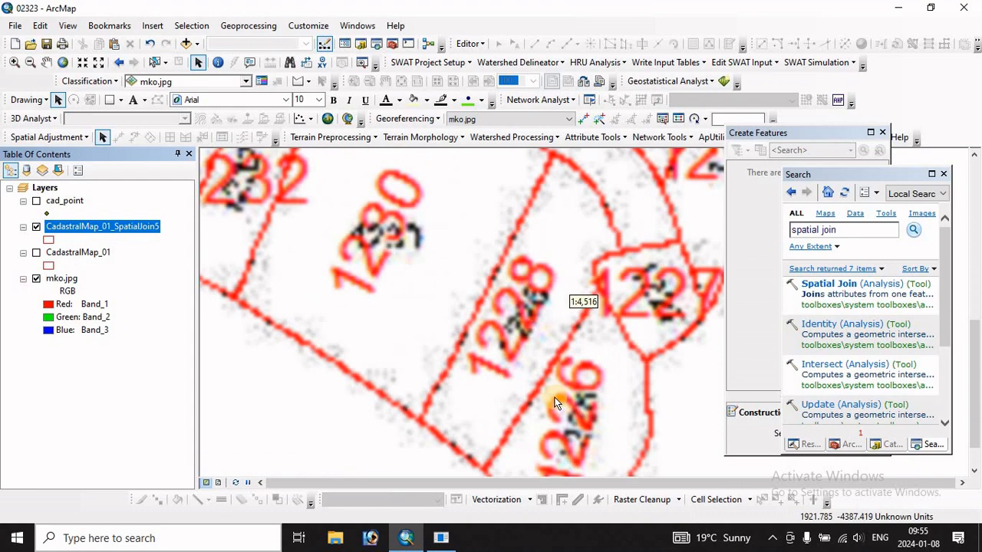
pyautogui.moveTo(546, 445); pyautogui.dragTo(557, 379)
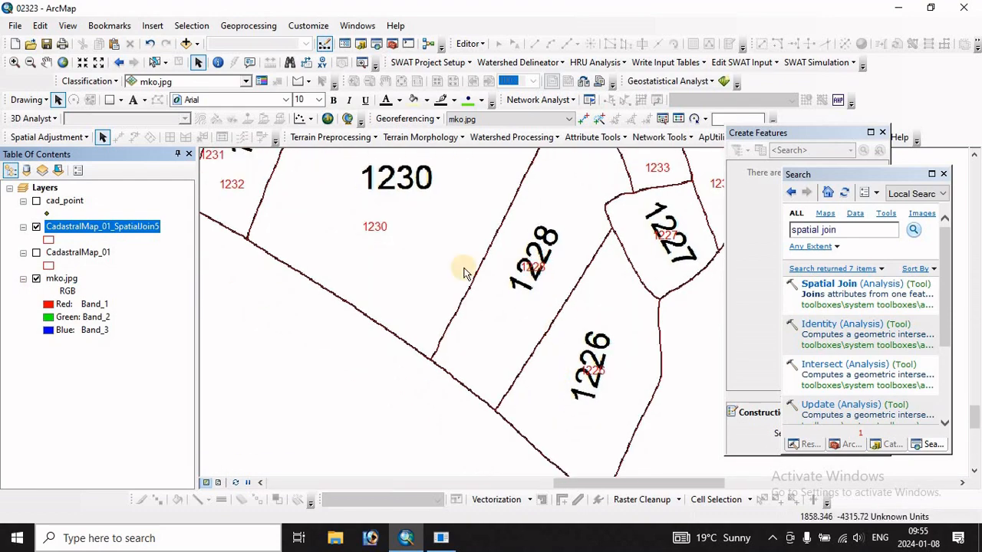
pyautogui.moveTo(479, 321); pyautogui.dragTo(577, 435)
pyautogui.moveTo(349, 297); pyautogui.dragTo(443, 425)
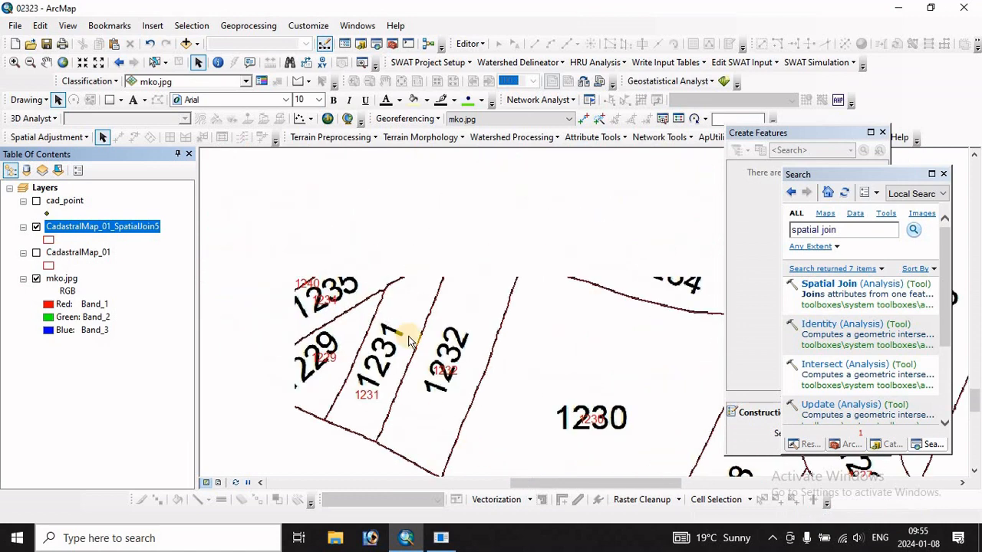
pyautogui.moveTo(393, 251); pyautogui.dragTo(394, 377)
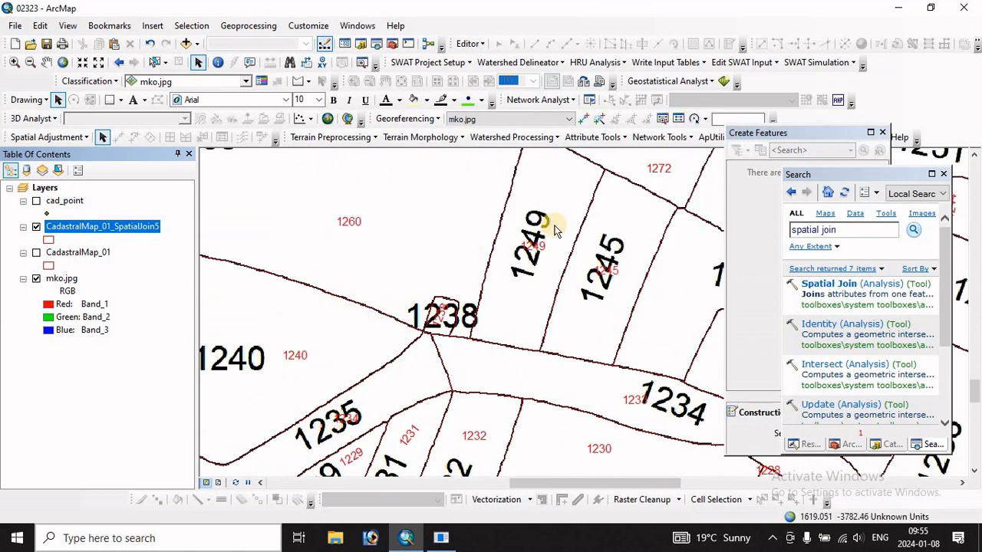
pyautogui.moveTo(344, 228); pyautogui.dragTo(464, 368)
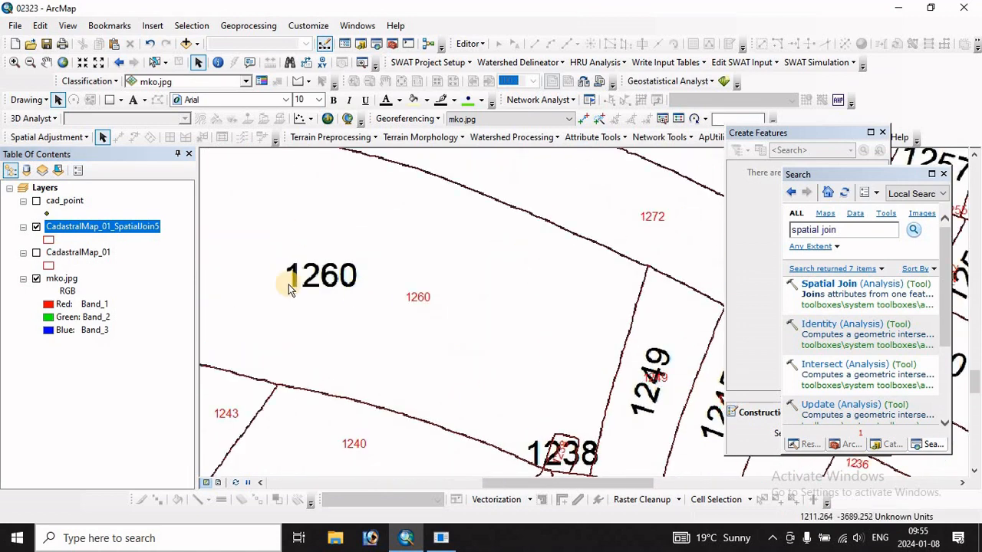
pyautogui.moveTo(314, 336); pyautogui.dragTo(638, 246)
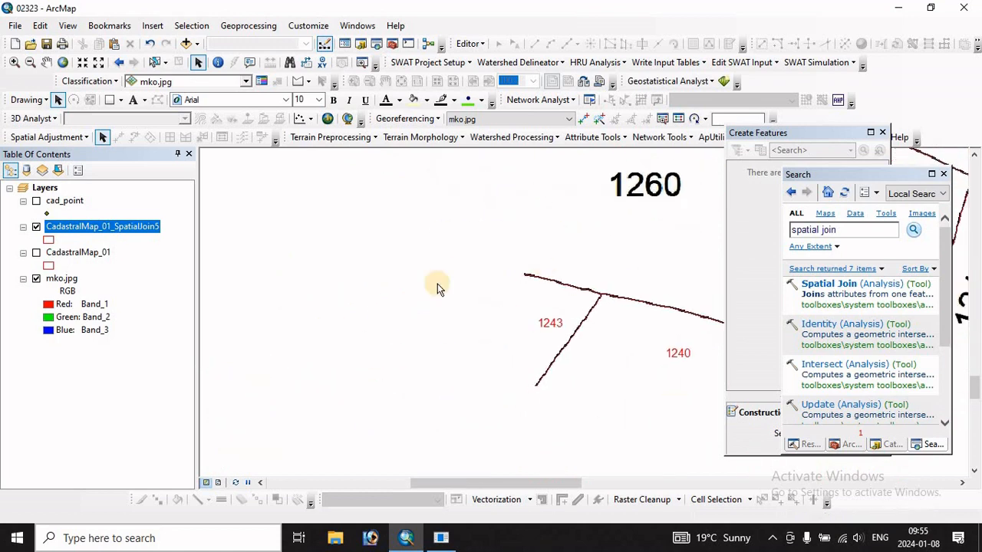
pyautogui.moveTo(237, 319); pyautogui.dragTo(477, 338)
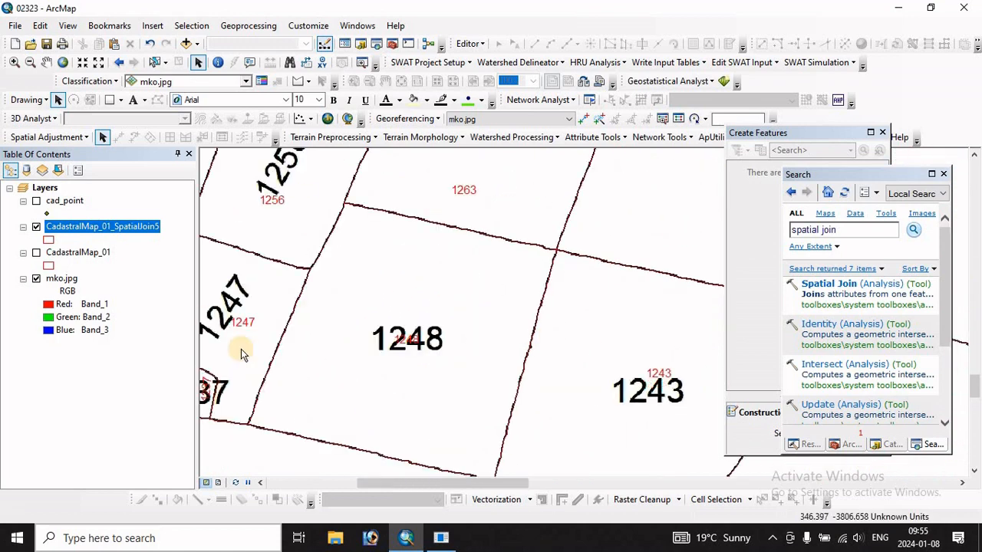
pyautogui.moveTo(409, 221); pyautogui.dragTo(485, 333)
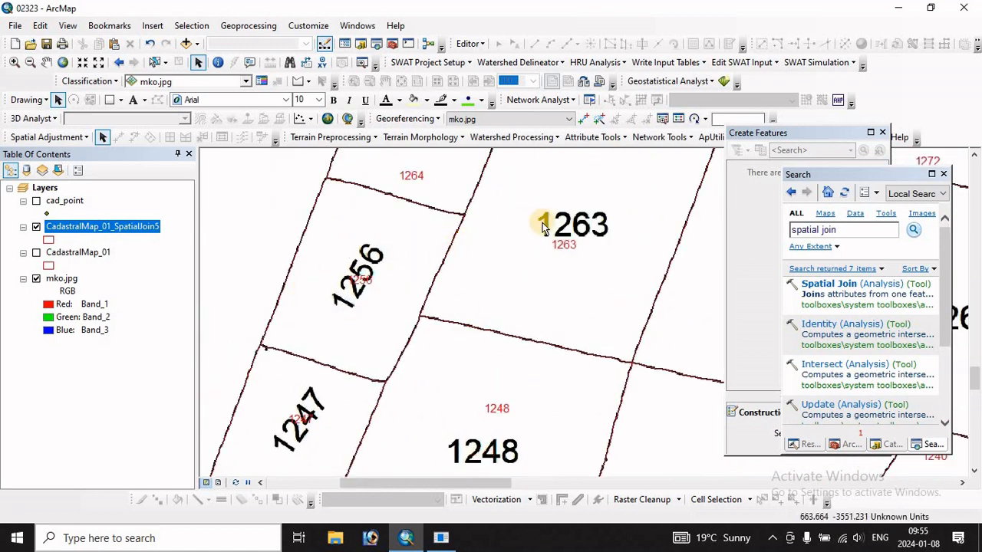
pyautogui.moveTo(544, 223); pyautogui.dragTo(363, 356)
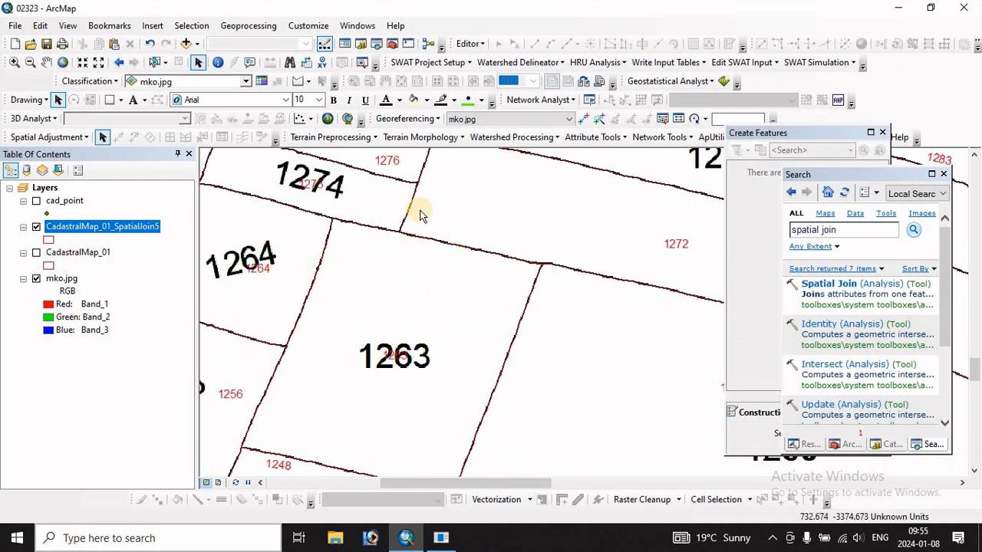
pyautogui.moveTo(486, 221); pyautogui.dragTo(391, 324)
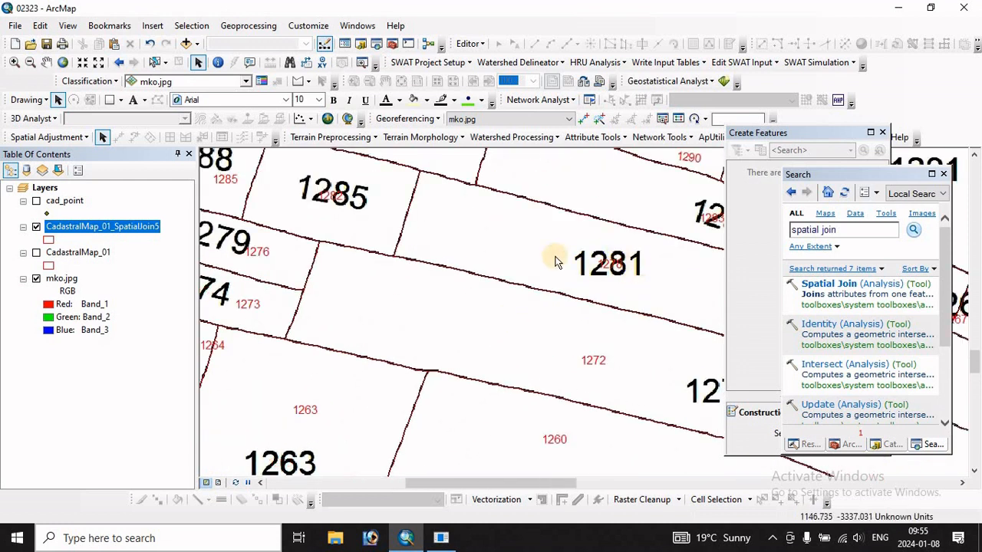